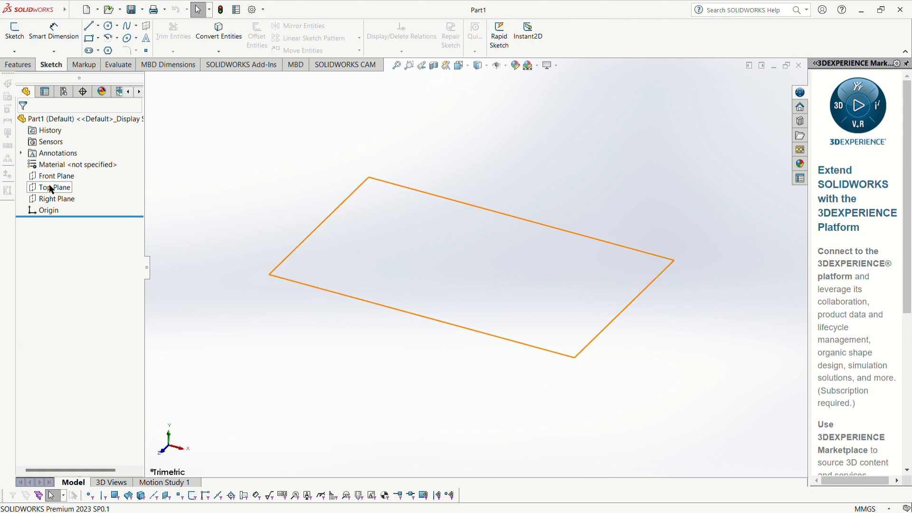
- Sketch a center rectangle about 114 mm by 77 mm on the Top Plane, centred on the origin
{"action": "left_click", "coordinate": [53, 189]}
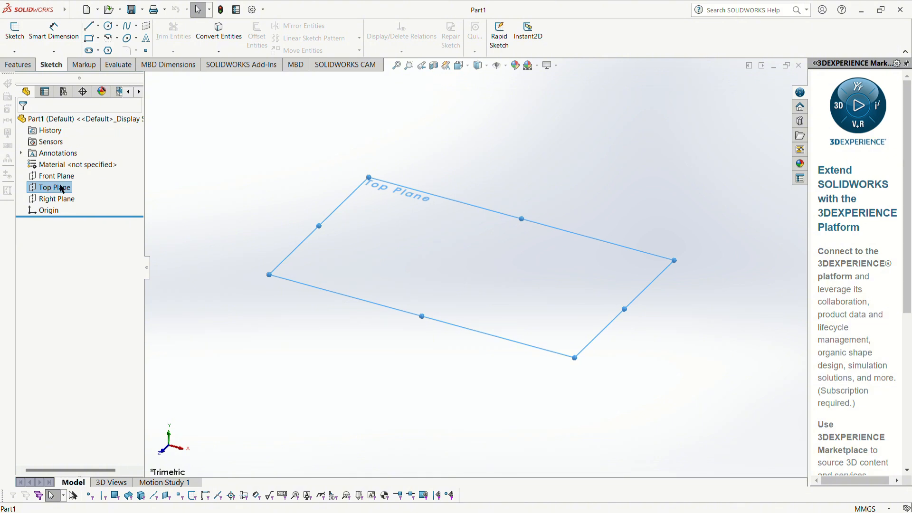
{"action": "left_click", "coordinate": [61, 178]}
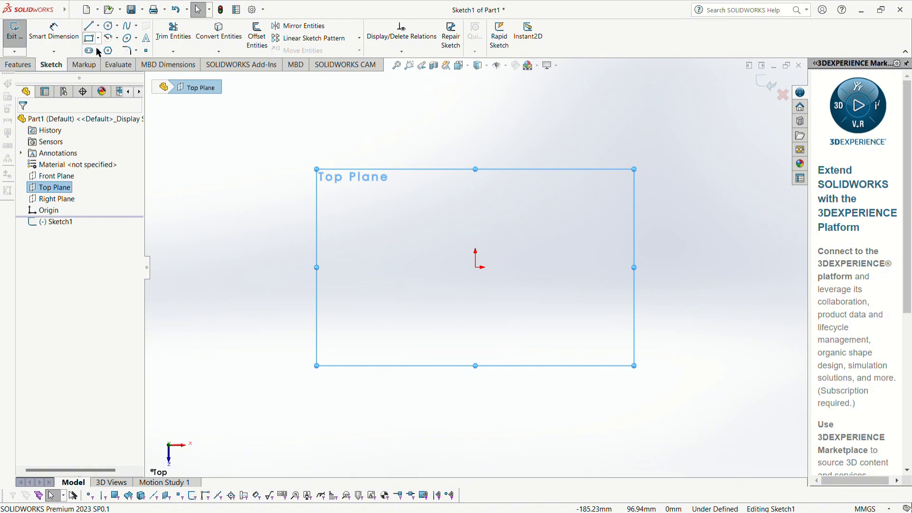
{"action": "left_click", "coordinate": [115, 64]}
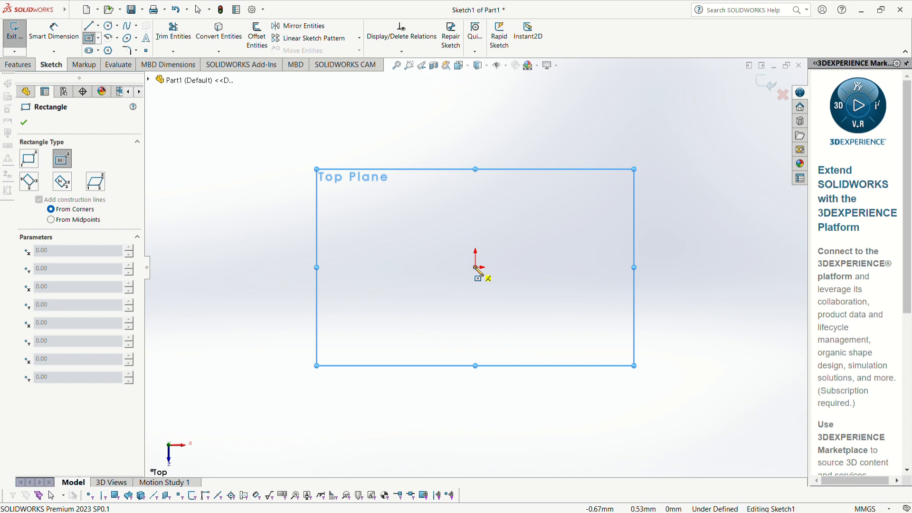
{"action": "left_click", "coordinate": [476, 268]}
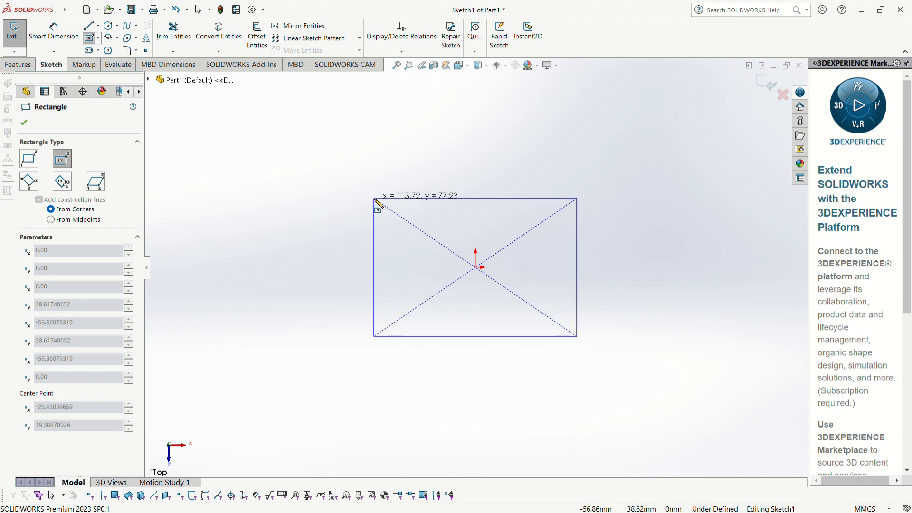
{"action": "left_click", "coordinate": [375, 199]}
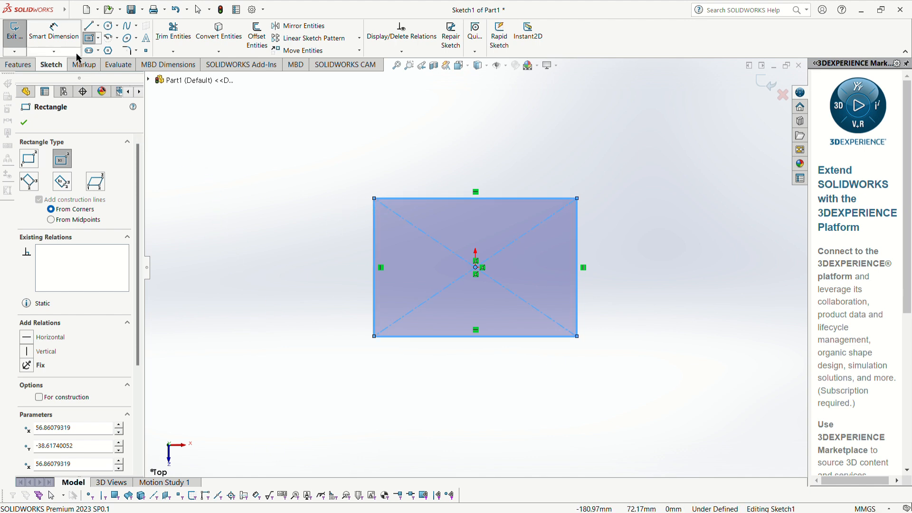
- Dimension the rectangle with a horizontal length of 150 mm and a vertical width of 100 mm
{"action": "left_click", "coordinate": [78, 37]}
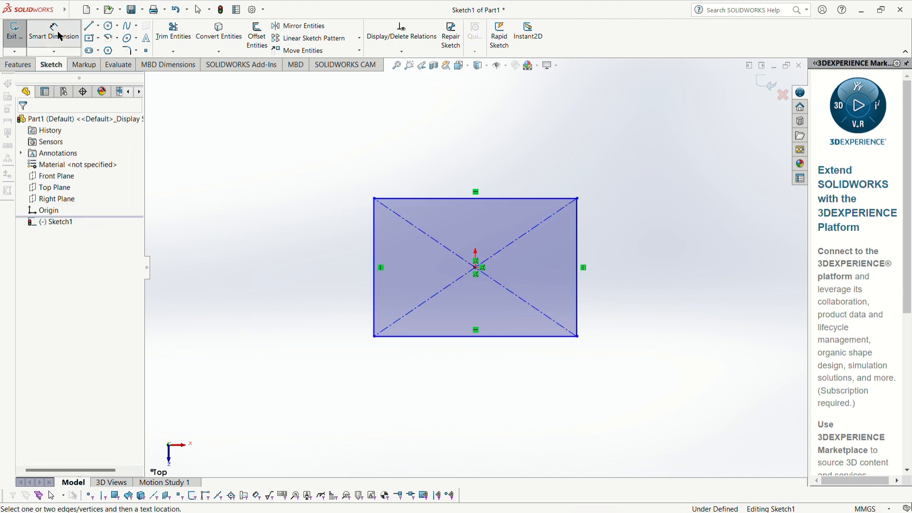
{"action": "left_click", "coordinate": [438, 204]}
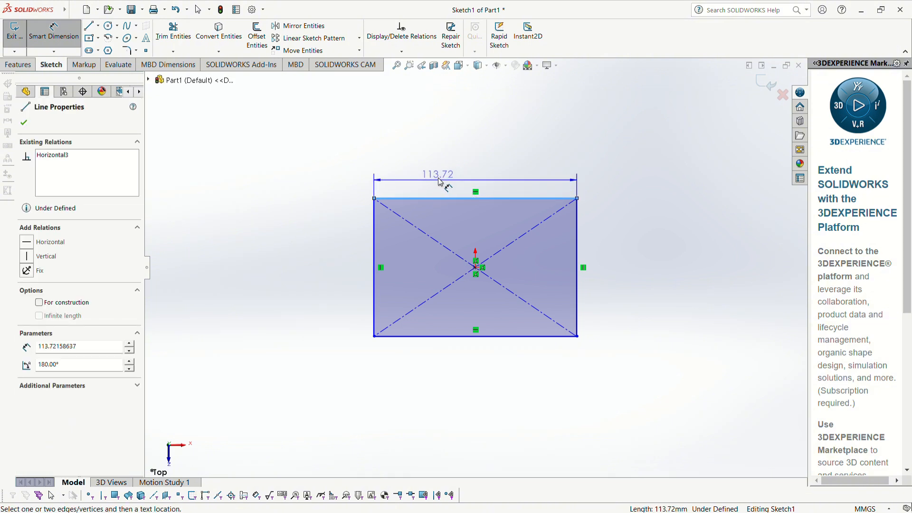
{"action": "left_click", "coordinate": [440, 185]}
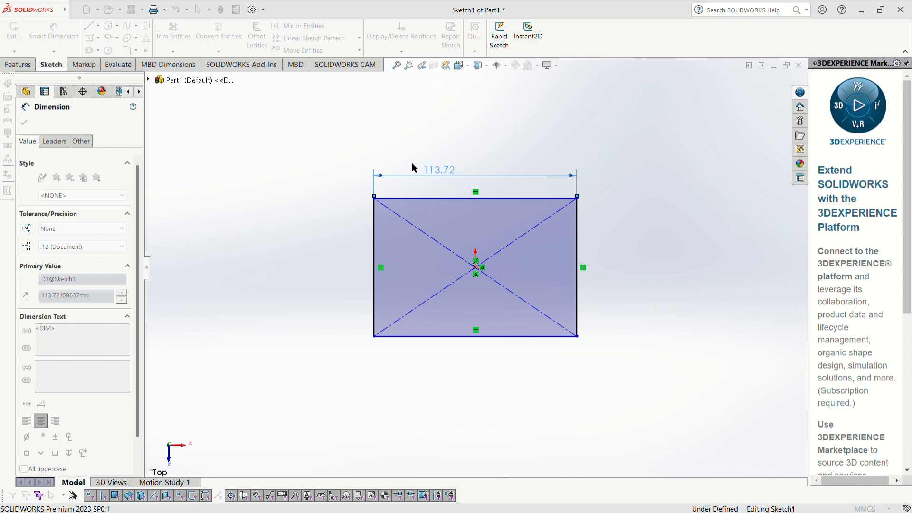
{"action": "key", "text": "Return"}
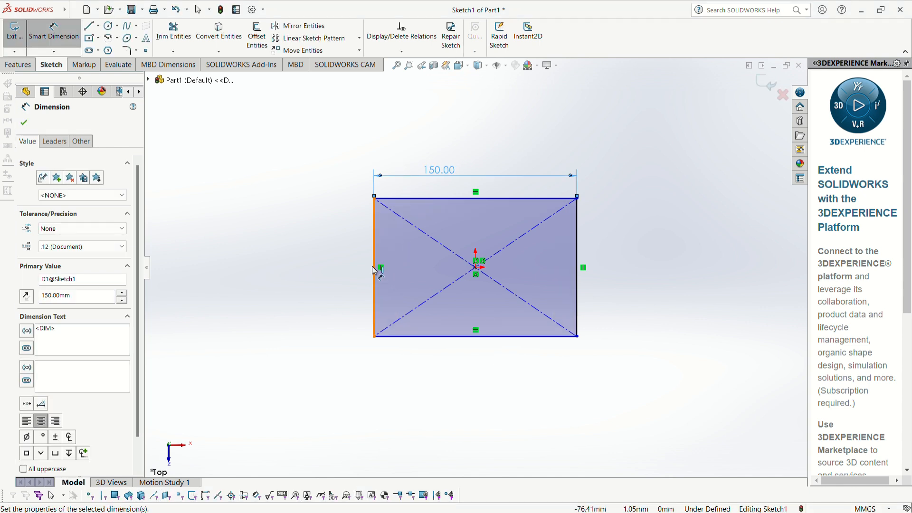
{"action": "left_click", "coordinate": [372, 266]}
{"action": "left_click", "coordinate": [341, 275]}
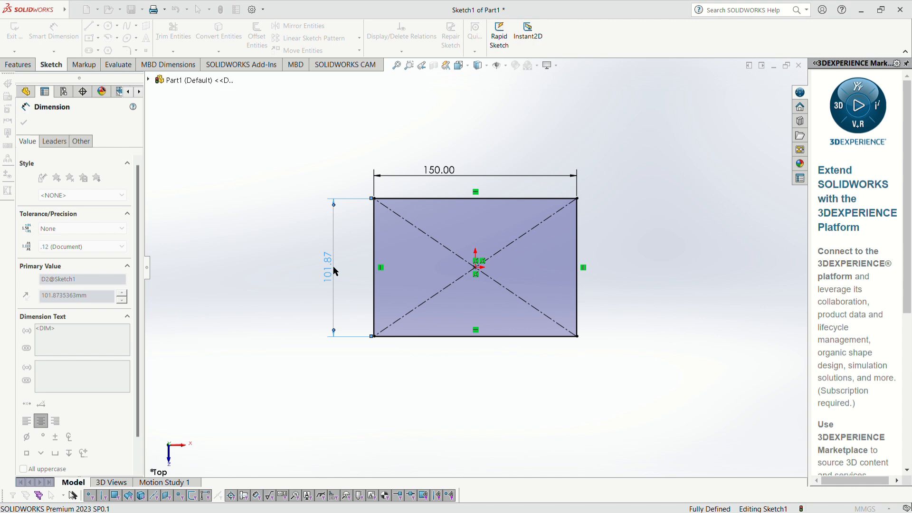
{"action": "type", "text": "100"}
{"action": "key", "text": "Return"}
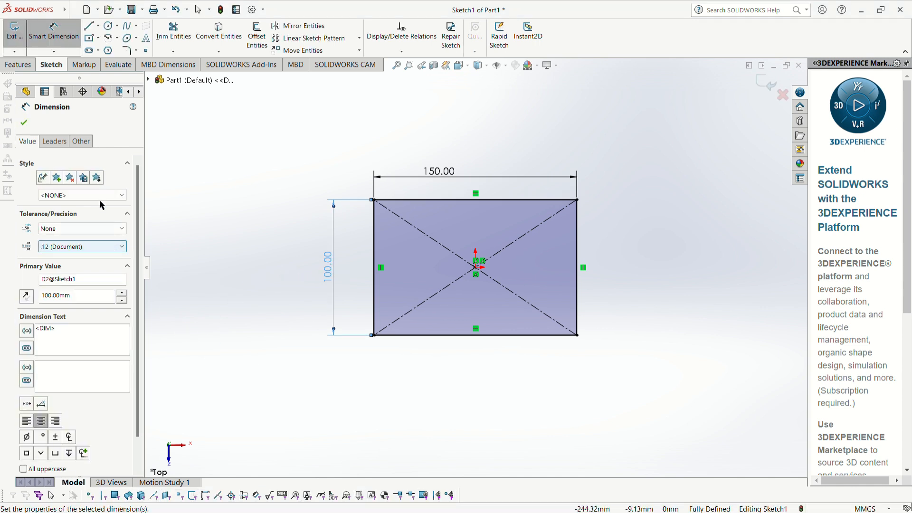
{"action": "left_click", "coordinate": [23, 123]}
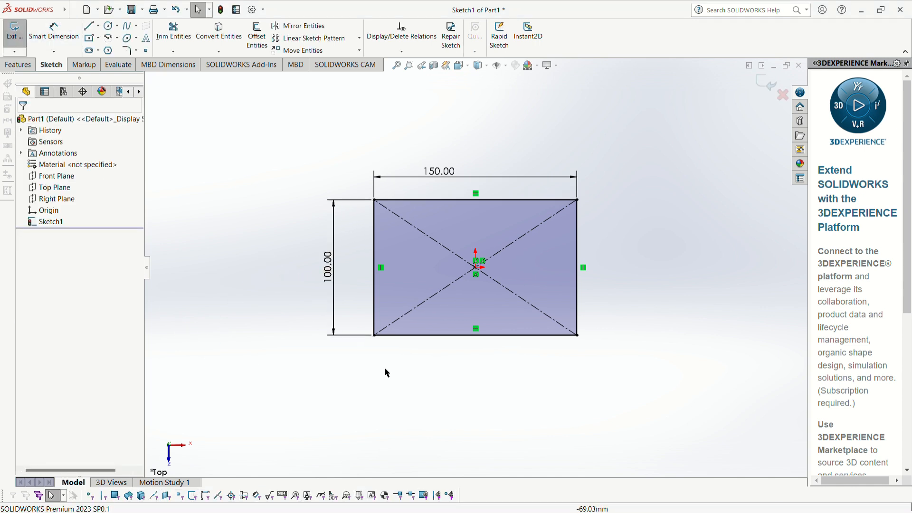
{"action": "mouse_move", "coordinate": [403, 366]}
{"action": "middle_mouse_down"}
{"action": "mouse_move", "coordinate": [393, 346]}
{"action": "mouse_move", "coordinate": [399, 286]}
{"action": "mouse_move", "coordinate": [444, 289]}
{"action": "mouse_move", "coordinate": [364, 253]}
{"action": "mouse_move", "coordinate": [338, 321]}
{"action": "middle_mouse_up"}
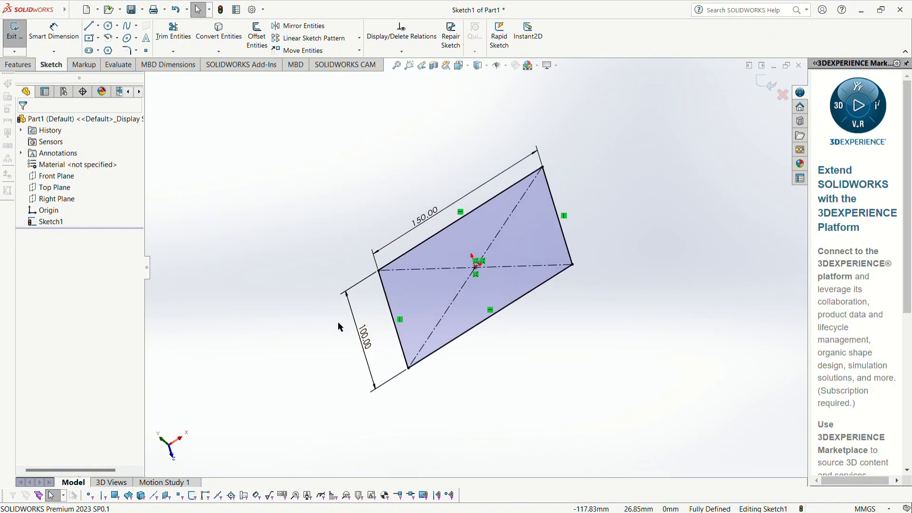
{"action": "key", "text": "space"}
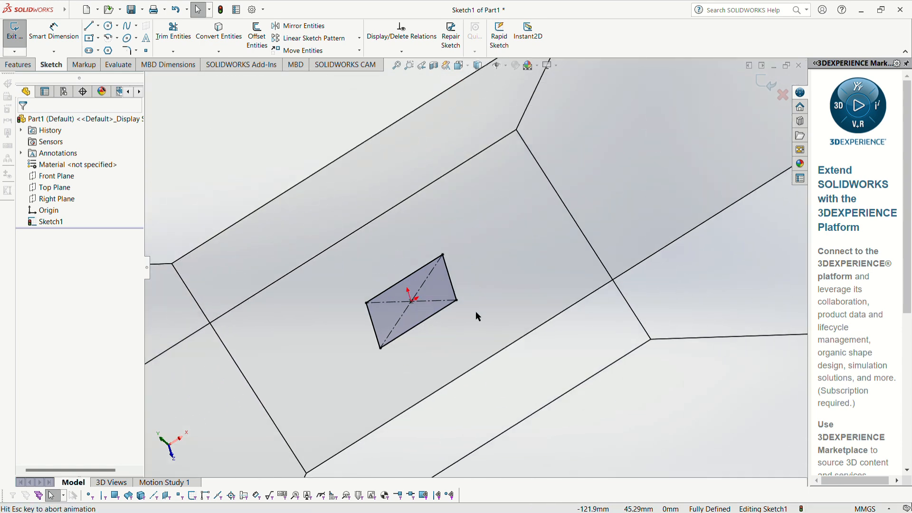
{"action": "left_click", "coordinate": [448, 302]}
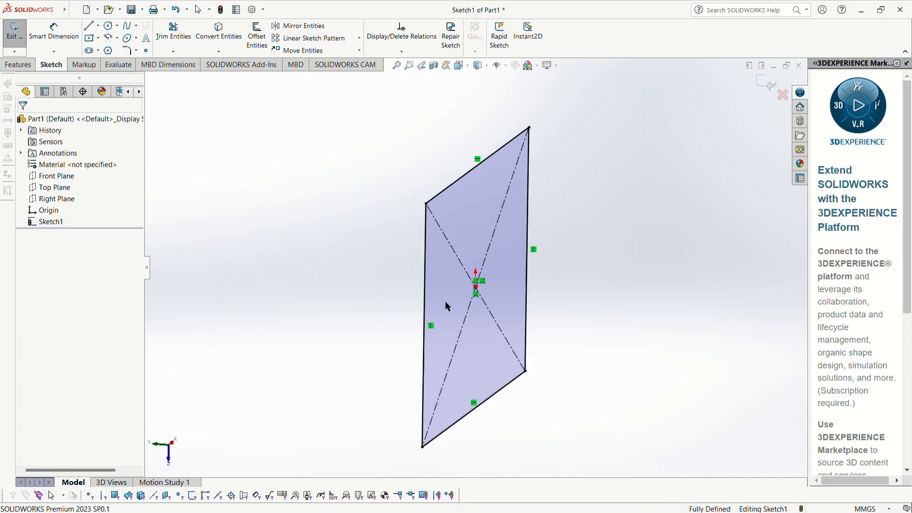
{"action": "key", "text": "space"}
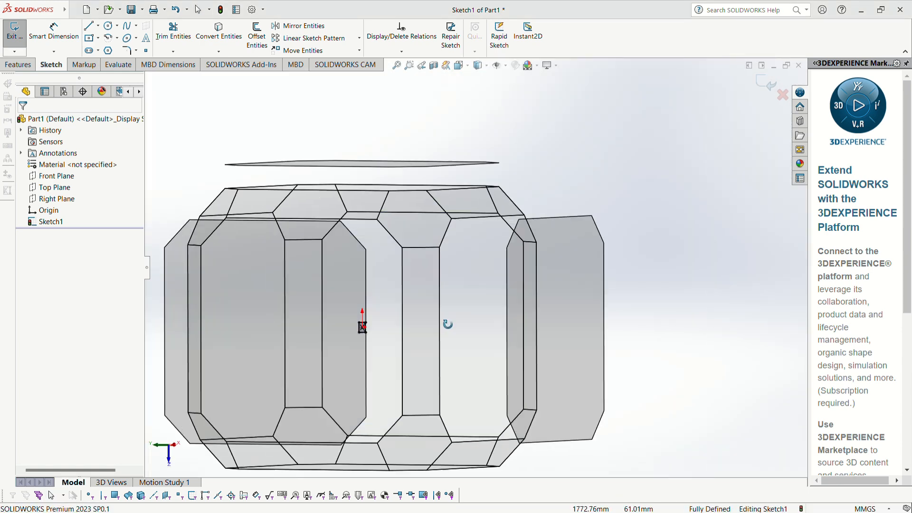
{"action": "left_click", "coordinate": [448, 324]}
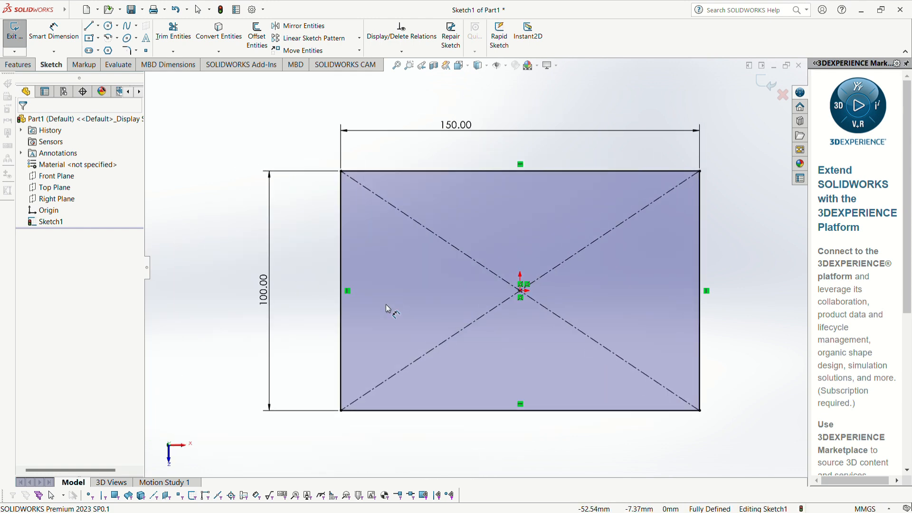
{"action": "key", "text": "Escape"}
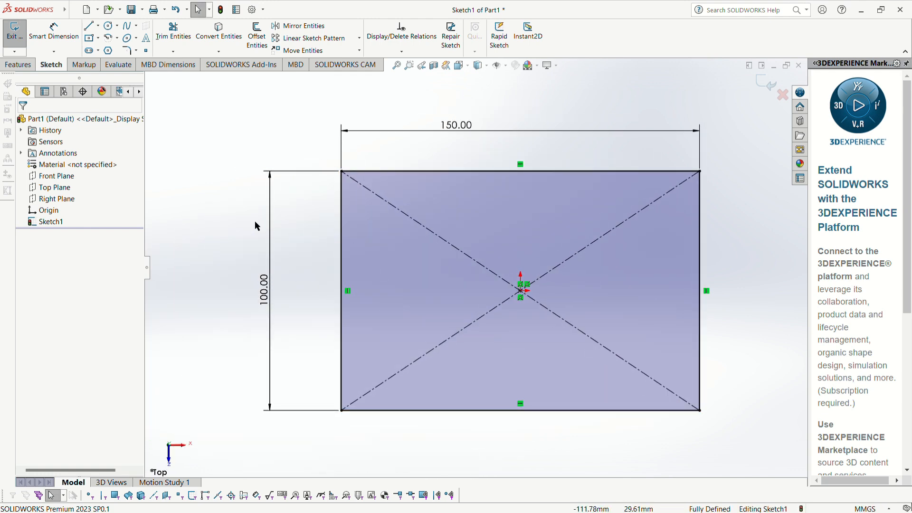
- Extrude the rectangle as a blind boss with a depth of 20 mm
{"action": "left_click", "coordinate": [25, 69]}
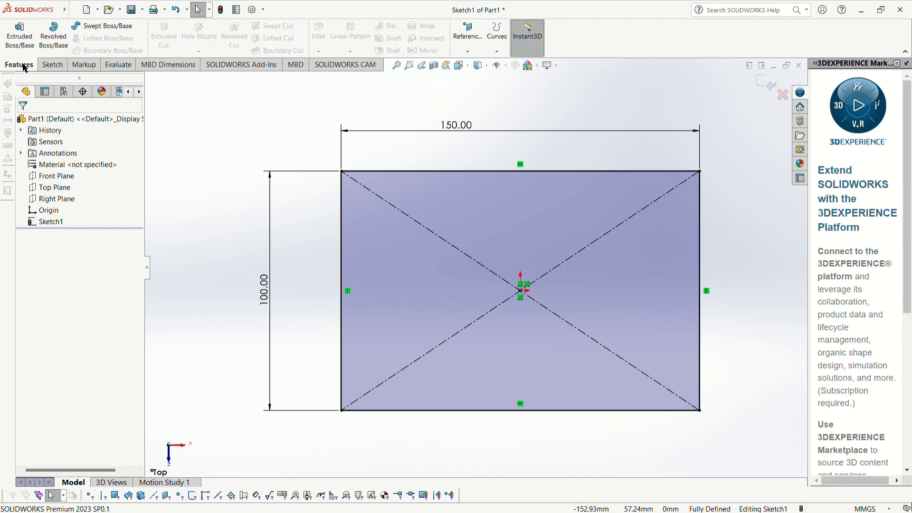
{"action": "left_click", "coordinate": [17, 44]}
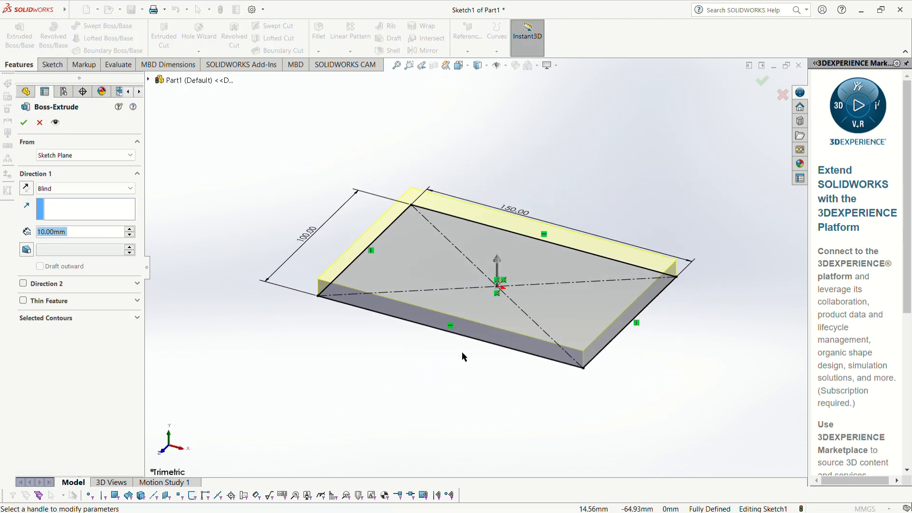
{"action": "middle_click_drag", "start_coordinate": [462, 352], "coordinate": [428, 270]}
{"action": "middle_click_drag", "start_coordinate": [504, 261], "coordinate": [493, 290]}
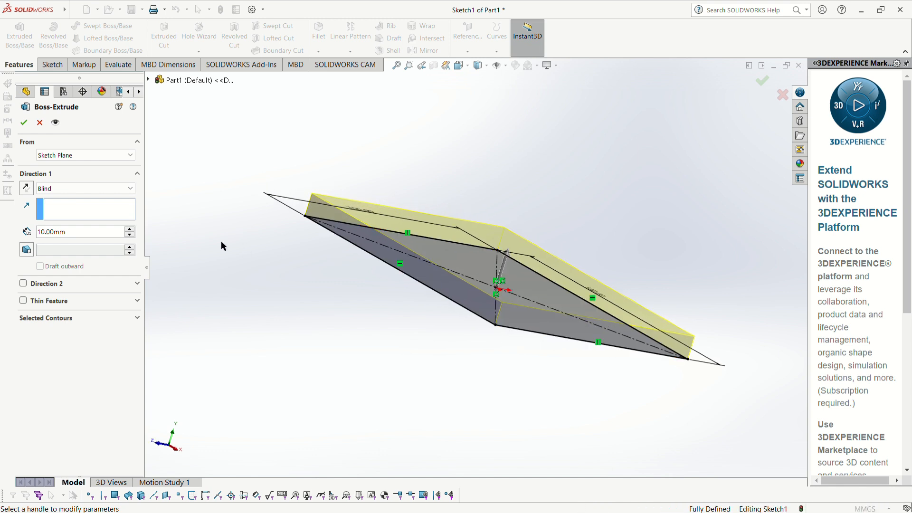
{"action": "left_click", "coordinate": [86, 232]}
{"action": "left_click_drag", "start_coordinate": [65, 233], "coordinate": [37, 233]}
{"action": "type", "text": "20"}
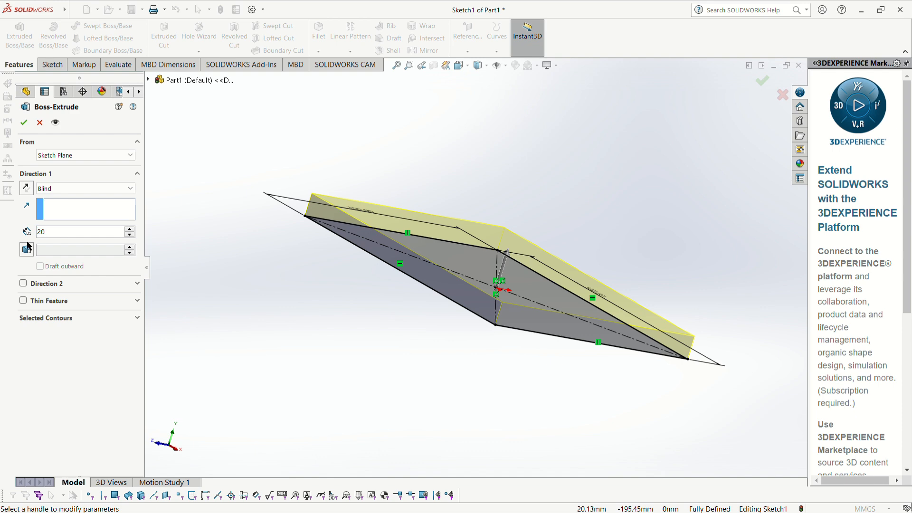
{"action": "key", "text": "Return"}
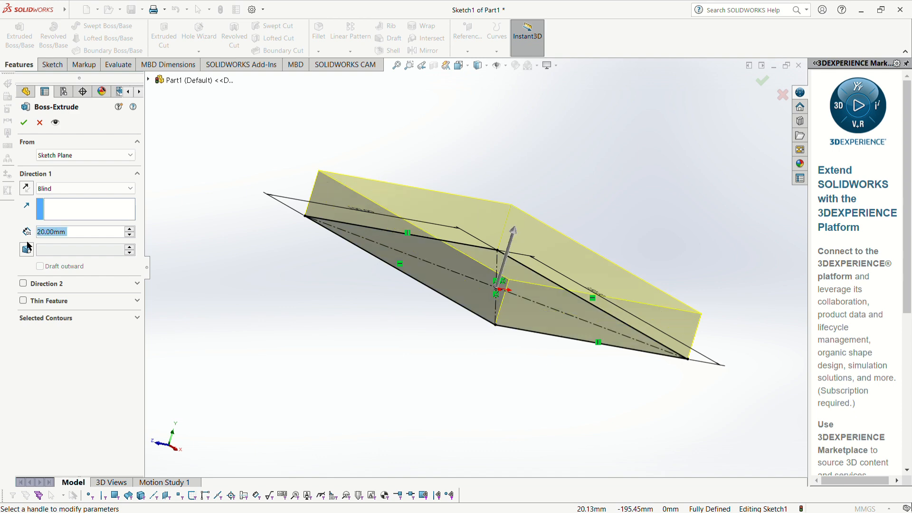
{"action": "mouse_move", "coordinate": [509, 364]}
{"action": "middle_mouse_down"}
{"action": "mouse_move", "coordinate": [493, 389]}
{"action": "mouse_move", "coordinate": [522, 360]}
{"action": "mouse_move", "coordinate": [537, 367]}
{"action": "middle_mouse_up"}
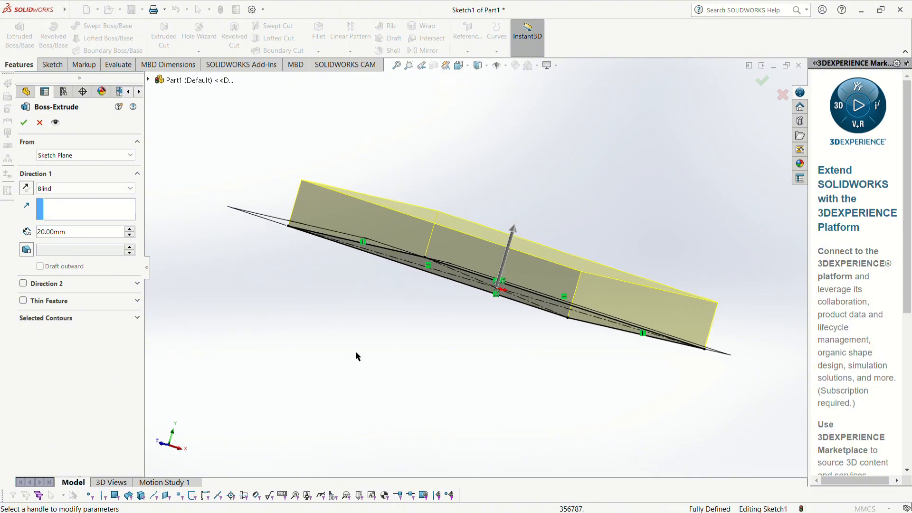
{"action": "left_click", "coordinate": [21, 124]}
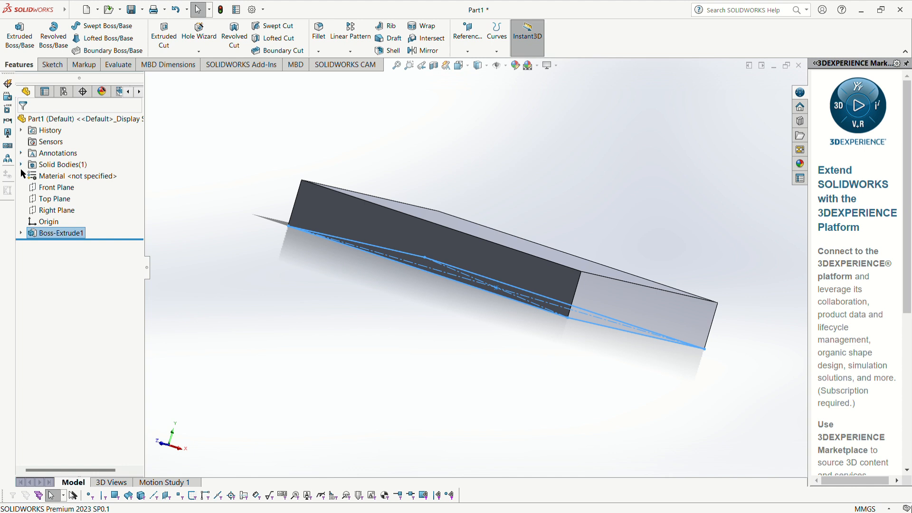
- Sketch a circle of about 29 mm radius on the block's top face, centred about 34 mm from the origin along positive X
{"action": "left_click", "coordinate": [35, 234]}
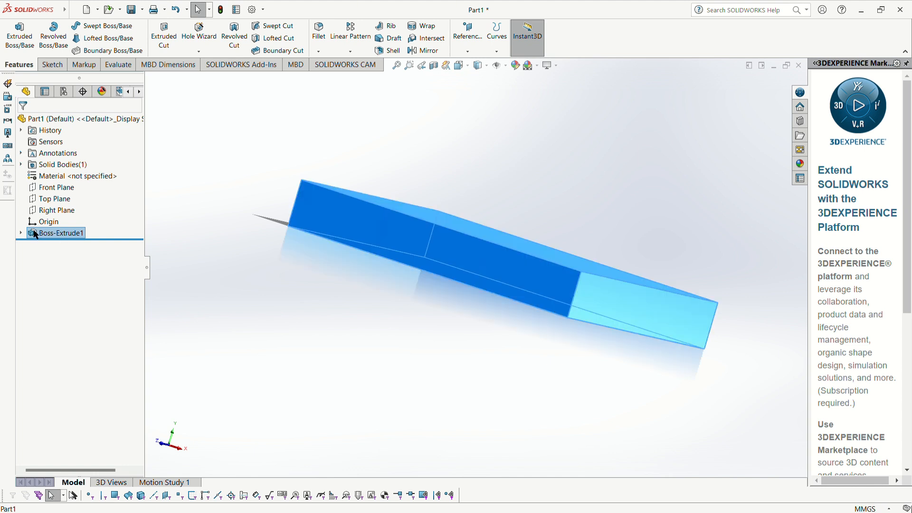
{"action": "left_click", "coordinate": [70, 217]}
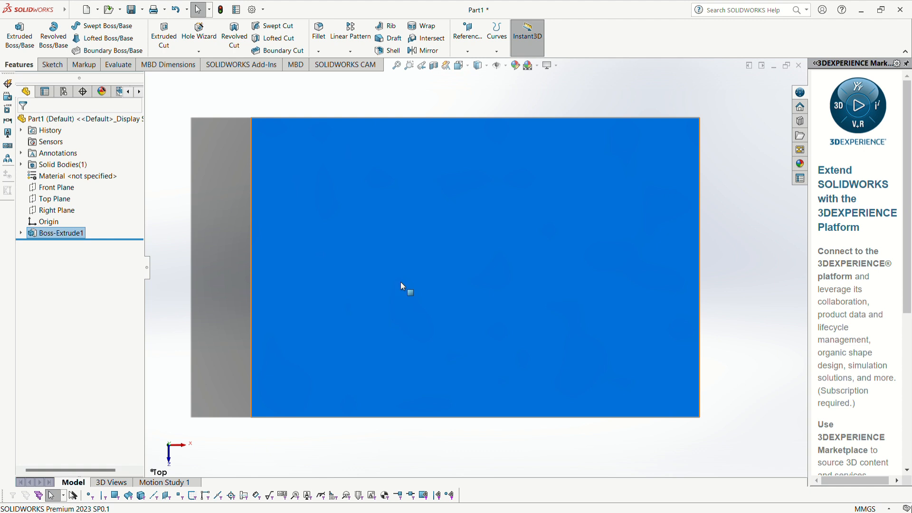
{"action": "left_click", "coordinate": [423, 270]}
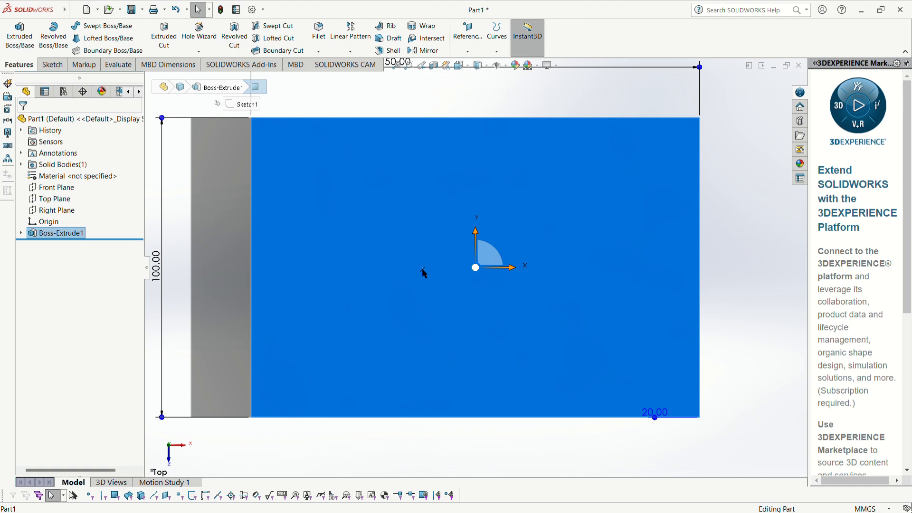
{"action": "left_click", "coordinate": [463, 243]}
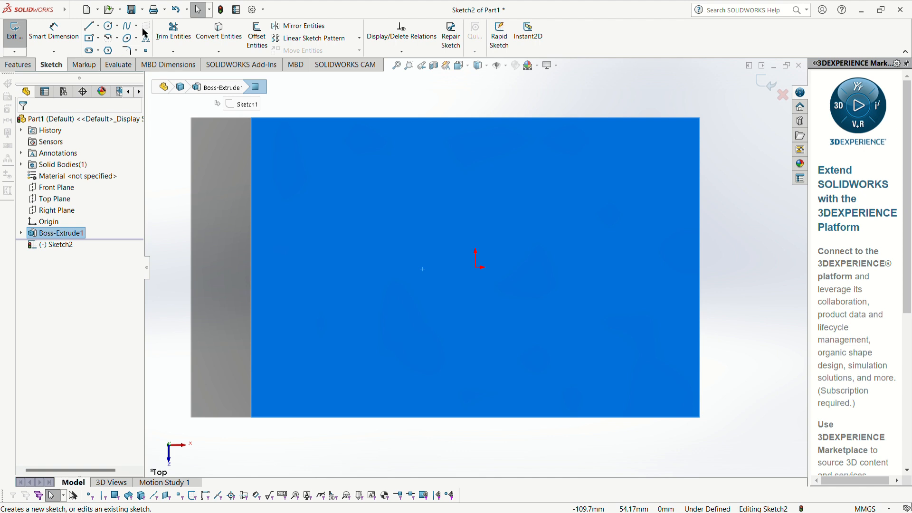
{"action": "left_click", "coordinate": [109, 26]}
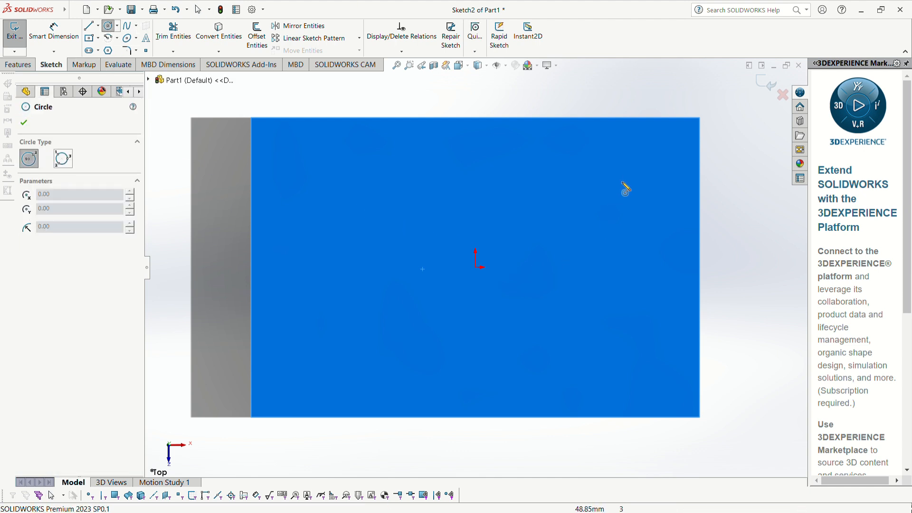
{"action": "left_click", "coordinate": [577, 267]}
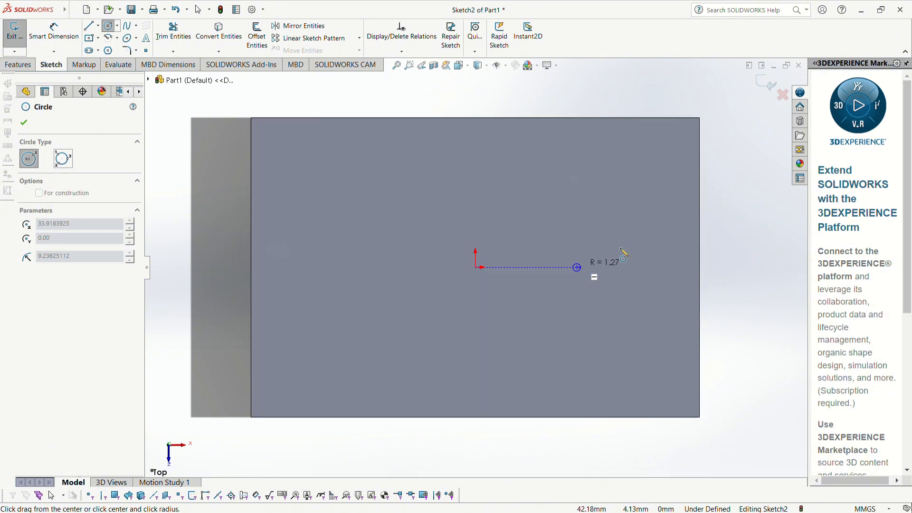
{"action": "left_click", "coordinate": [664, 247]}
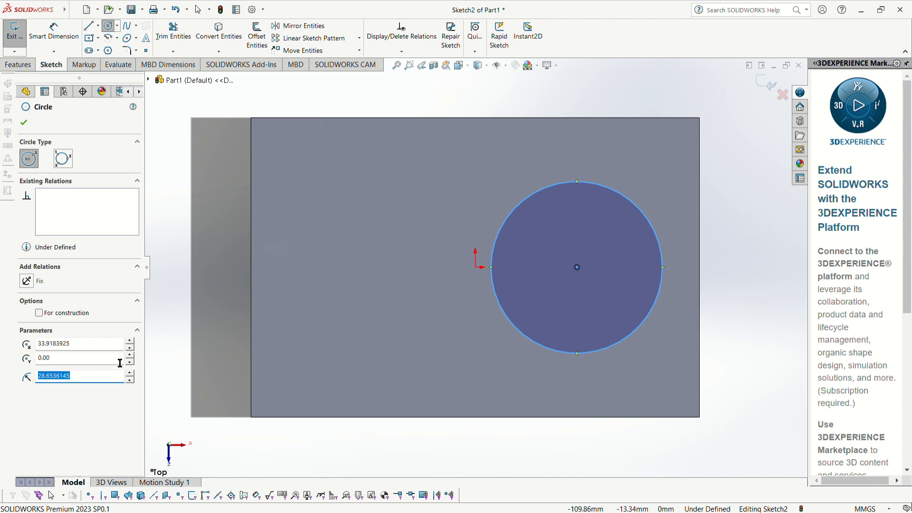
- Set the circle's radius to 25 mm and finish the circle
{"action": "type", "text": "25"}
{"action": "key", "text": "Return"}
{"action": "left_click", "coordinate": [24, 122]}
- Extrude the circle upward from the block's top face as a merged blind boss with a depth of 45 mm
{"action": "left_click", "coordinate": [19, 65]}
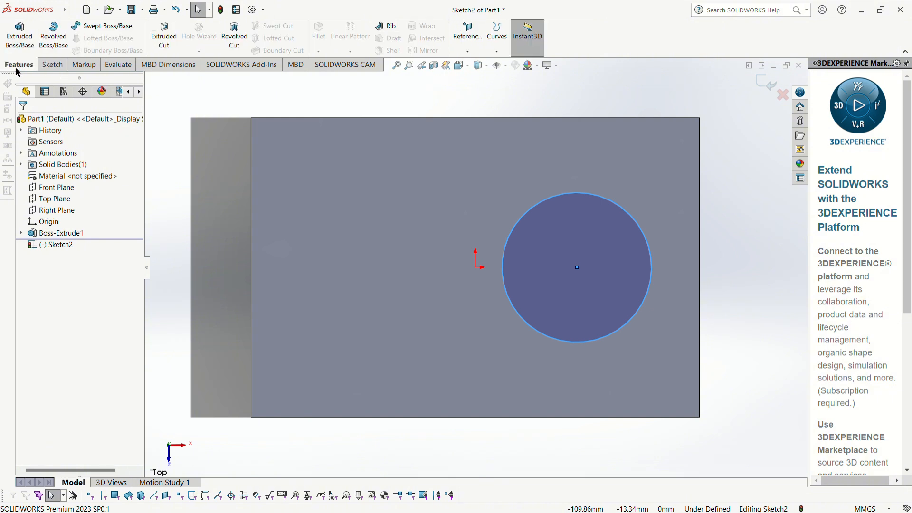
{"action": "left_click", "coordinate": [21, 36]}
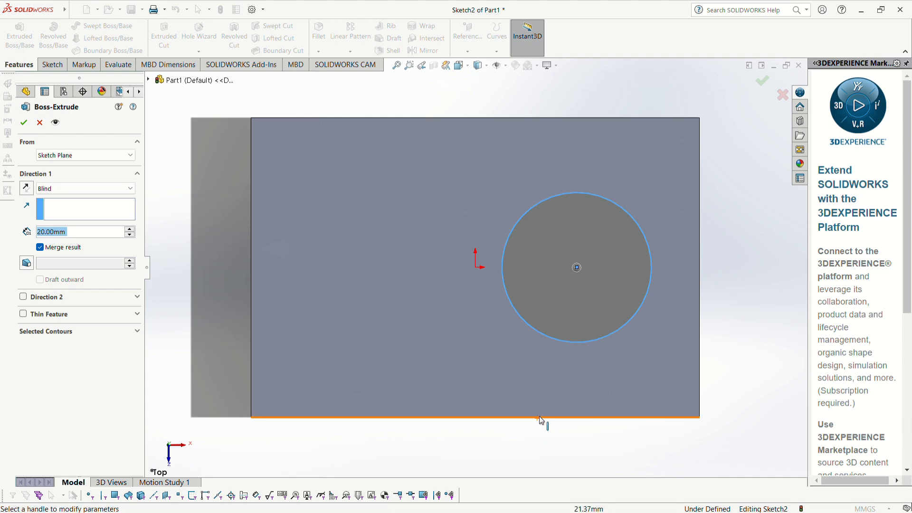
{"action": "middle_click_drag", "start_coordinate": [539, 417], "coordinate": [538, 259]}
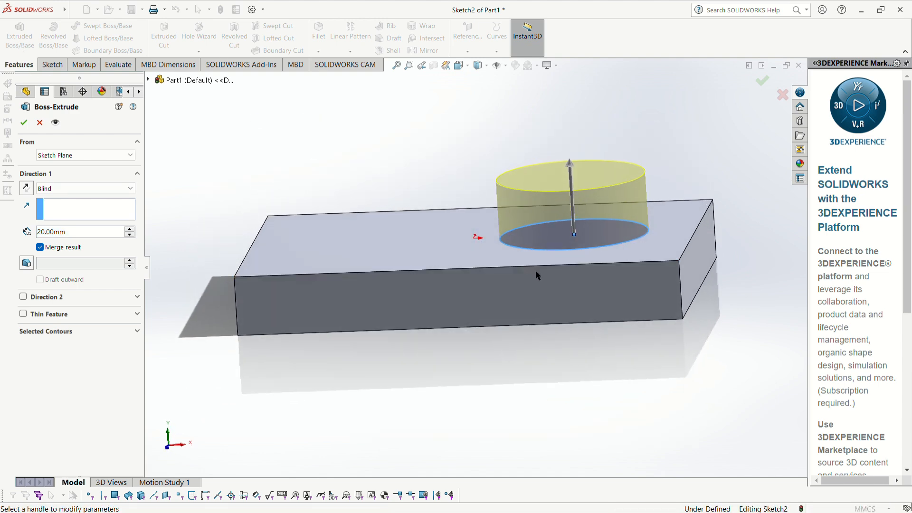
{"action": "left_click", "coordinate": [570, 166]}
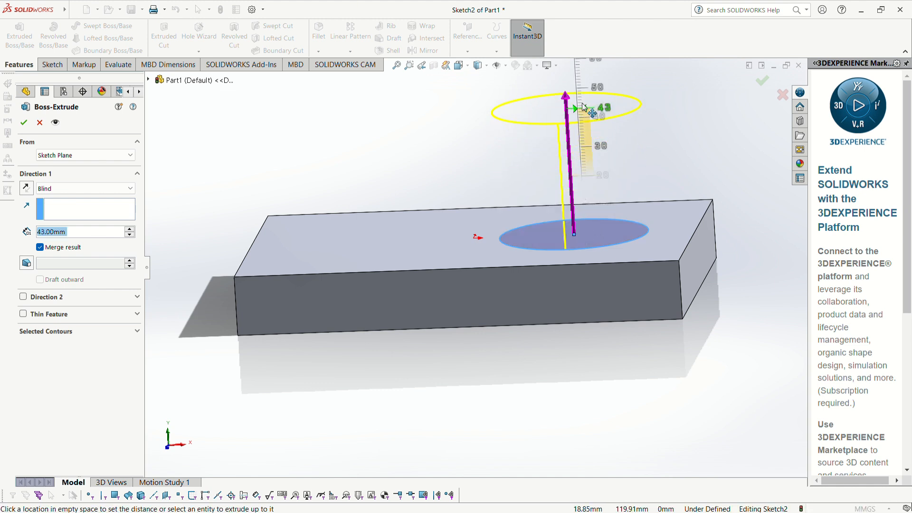
{"action": "left_click", "coordinate": [582, 102]}
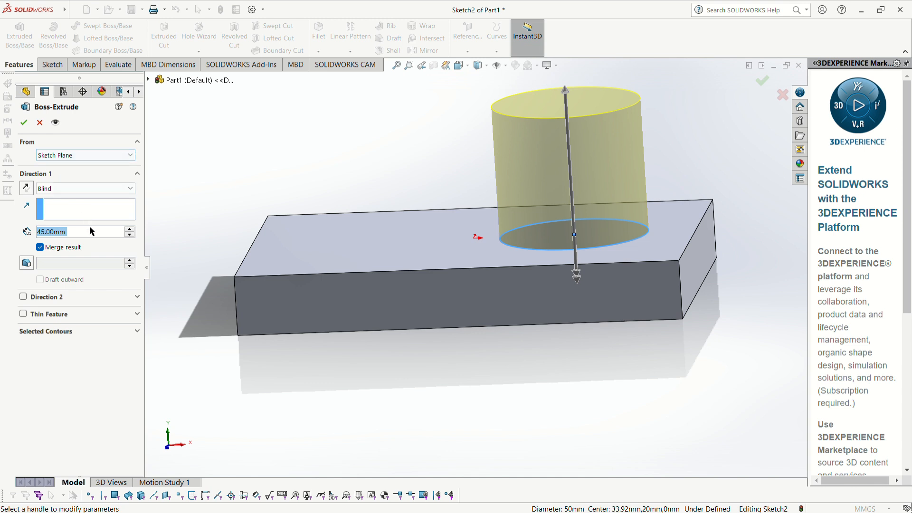
{"action": "left_click", "coordinate": [24, 126]}
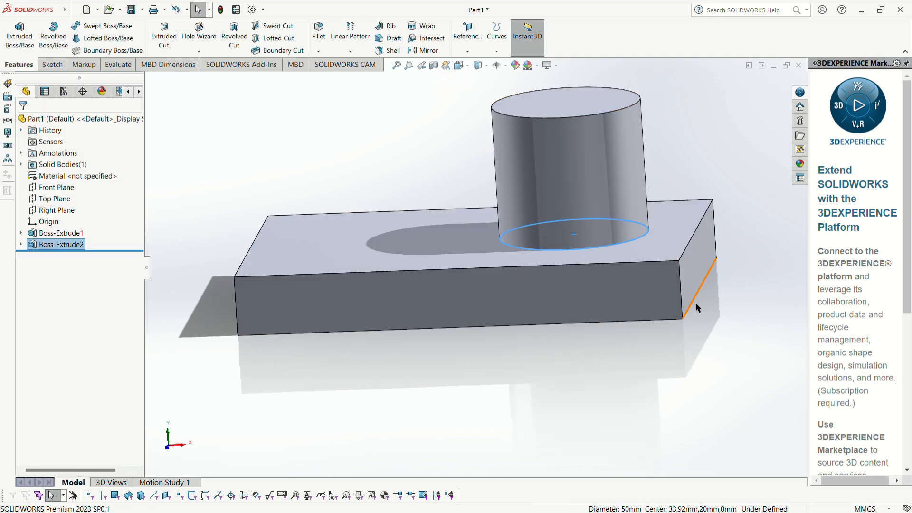
- Start a symmetric constant-size fillet with a 5 mm radius and select one vertical corner edge of the block
{"action": "middle_click_drag", "start_coordinate": [695, 303], "coordinate": [736, 380]}
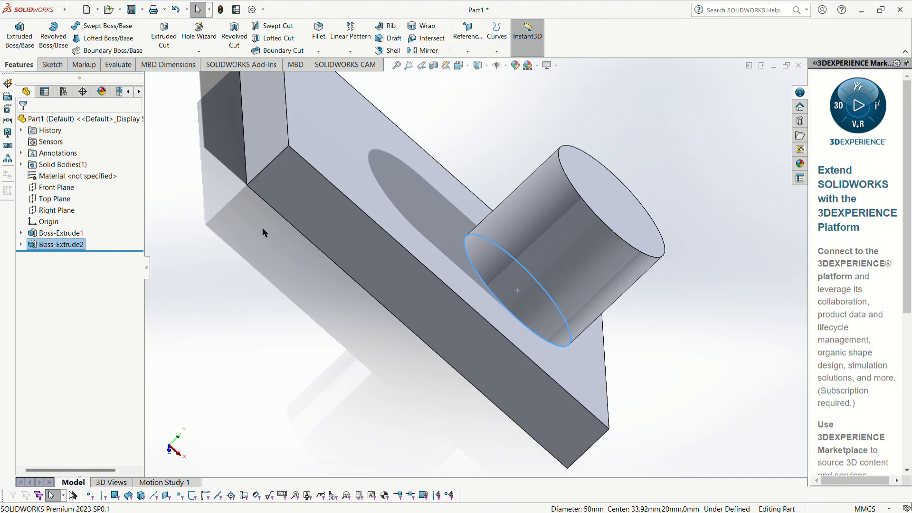
{"action": "middle_click_drag", "start_coordinate": [340, 338], "coordinate": [318, 302]}
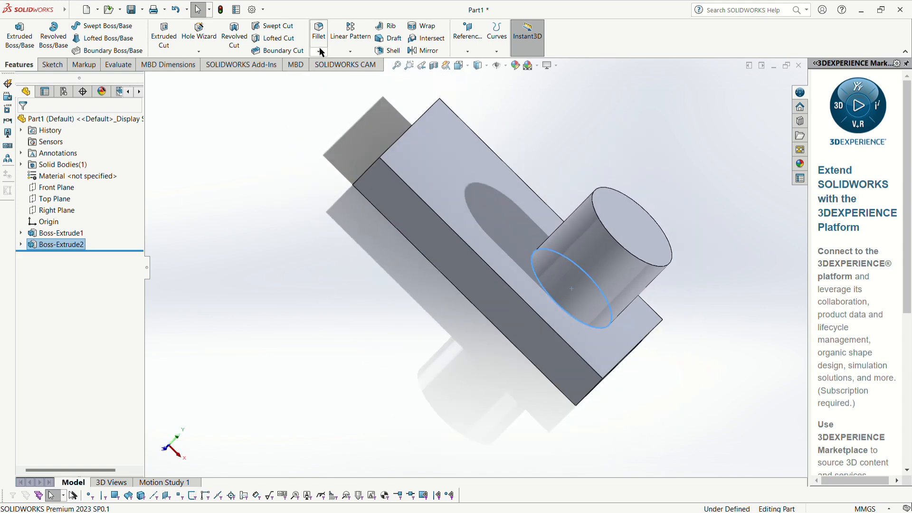
{"action": "left_click", "coordinate": [323, 37]}
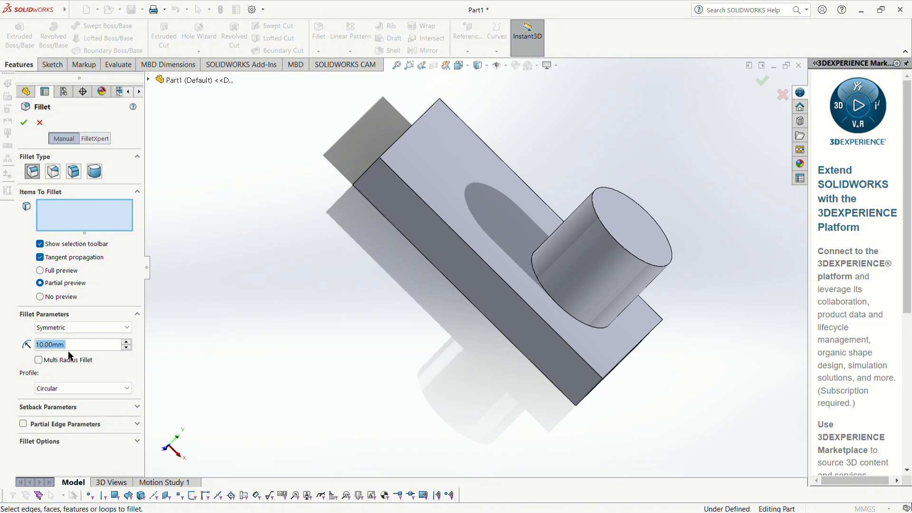
{"action": "type", "text": "5"}
{"action": "key", "text": "Return"}
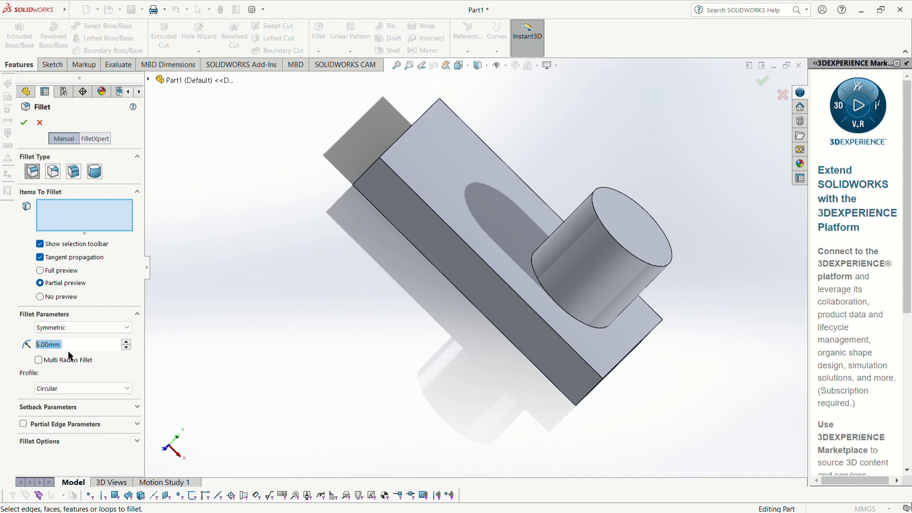
{"action": "scroll", "coordinate": [371, 166], "scroll_direction": "down", "scroll_amount": 4}
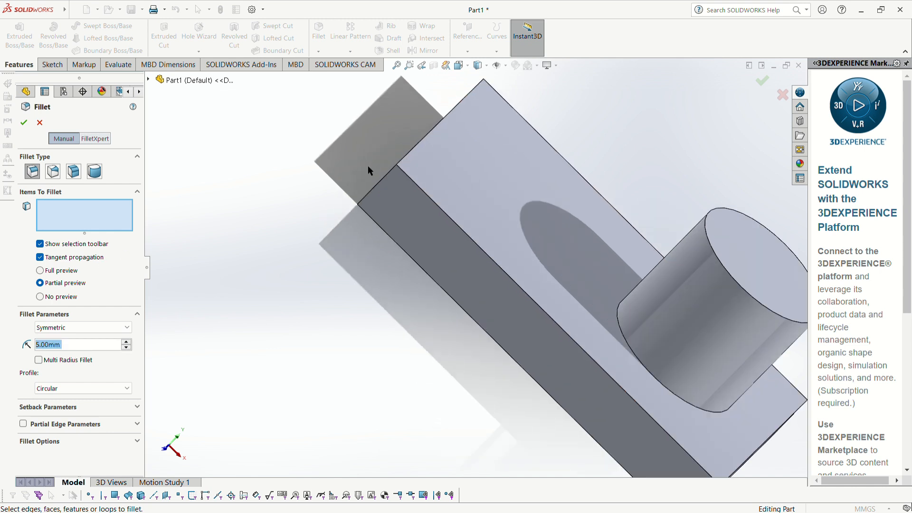
{"action": "scroll", "coordinate": [387, 194], "scroll_direction": "up", "scroll_amount": 2}
{"action": "scroll", "coordinate": [393, 202], "scroll_direction": "up", "scroll_amount": 2}
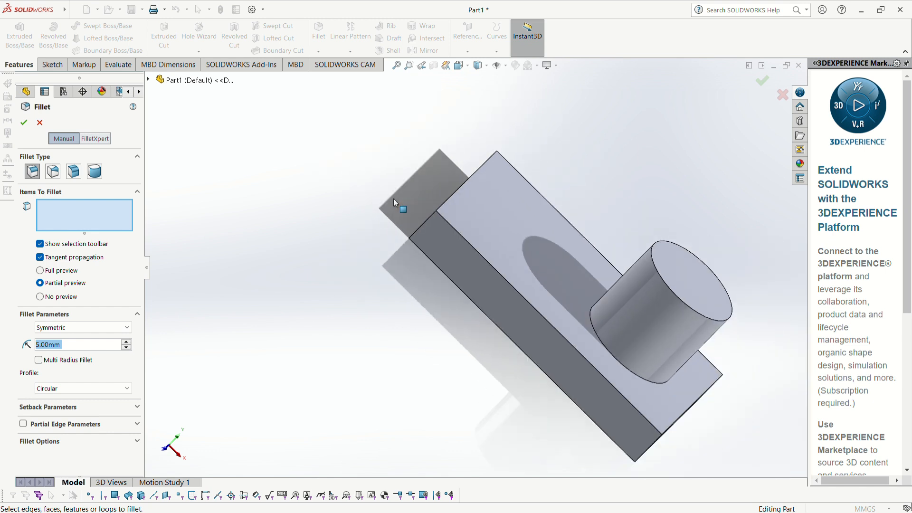
{"action": "scroll", "coordinate": [395, 219], "scroll_direction": "up", "scroll_amount": 2}
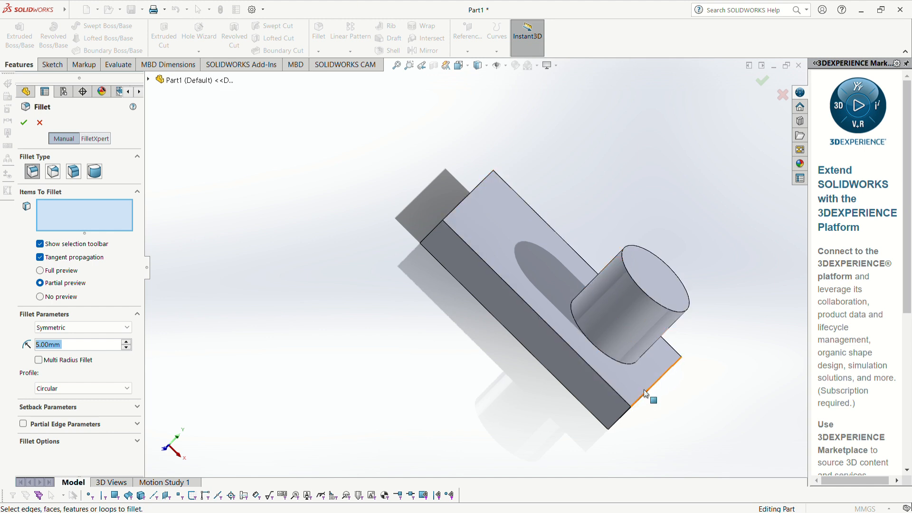
{"action": "scroll", "coordinate": [443, 235], "scroll_direction": "down", "scroll_amount": 5}
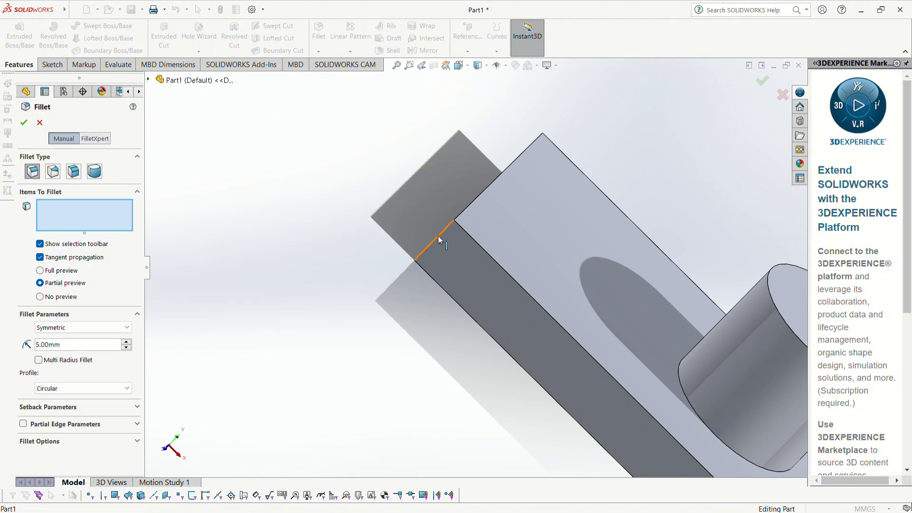
{"action": "left_click", "coordinate": [438, 234]}
- Add the block's other three vertical corner edges to the fillet selection
{"action": "middle_click_drag", "start_coordinate": [454, 157], "coordinate": [538, 149]}
{"action": "scroll", "coordinate": [537, 146], "scroll_direction": "up", "scroll_amount": 1}
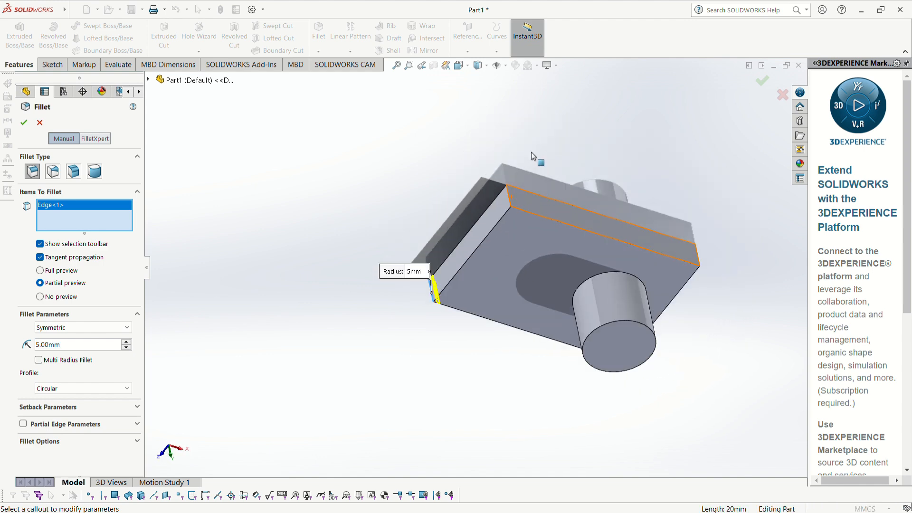
{"action": "scroll", "coordinate": [534, 155], "scroll_direction": "down", "scroll_amount": 3}
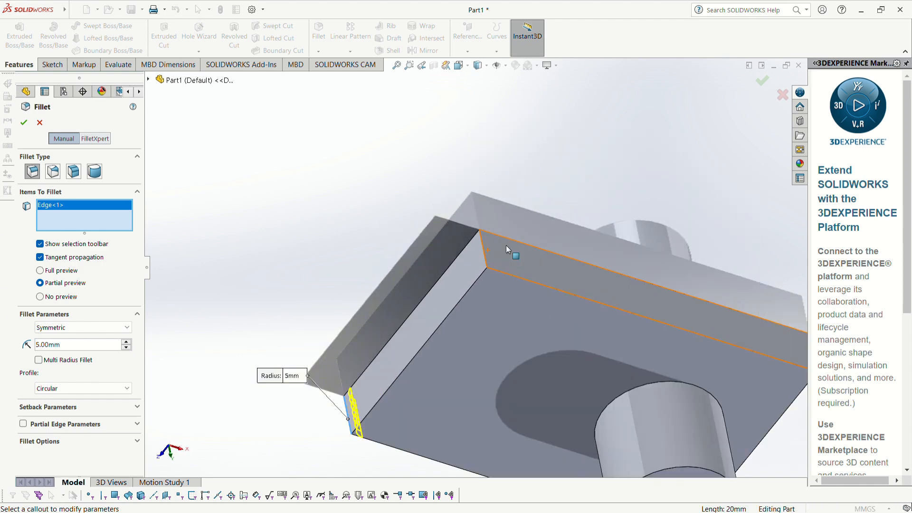
{"action": "left_click", "coordinate": [483, 258]}
{"action": "middle_click_drag", "start_coordinate": [508, 294], "coordinate": [422, 252]}
{"action": "scroll", "coordinate": [422, 252], "scroll_direction": "up", "scroll_amount": 3}
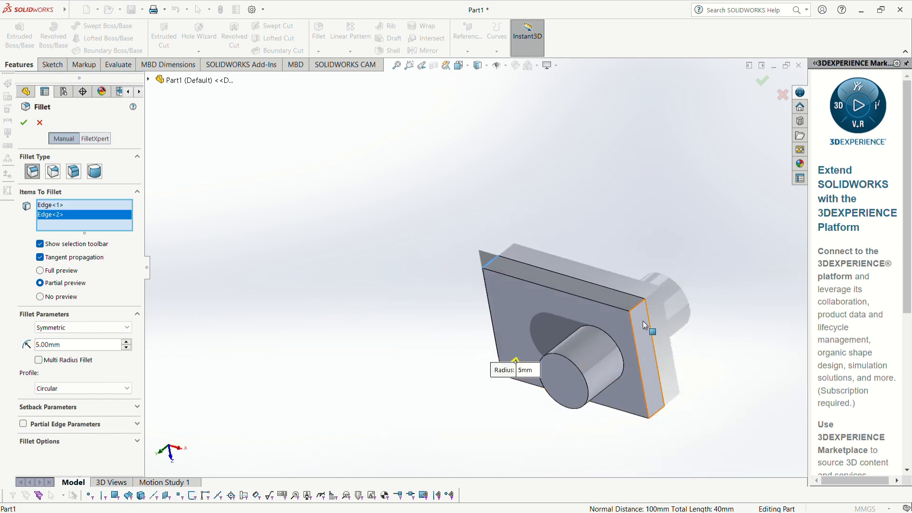
{"action": "scroll", "coordinate": [640, 315], "scroll_direction": "down", "scroll_amount": 3}
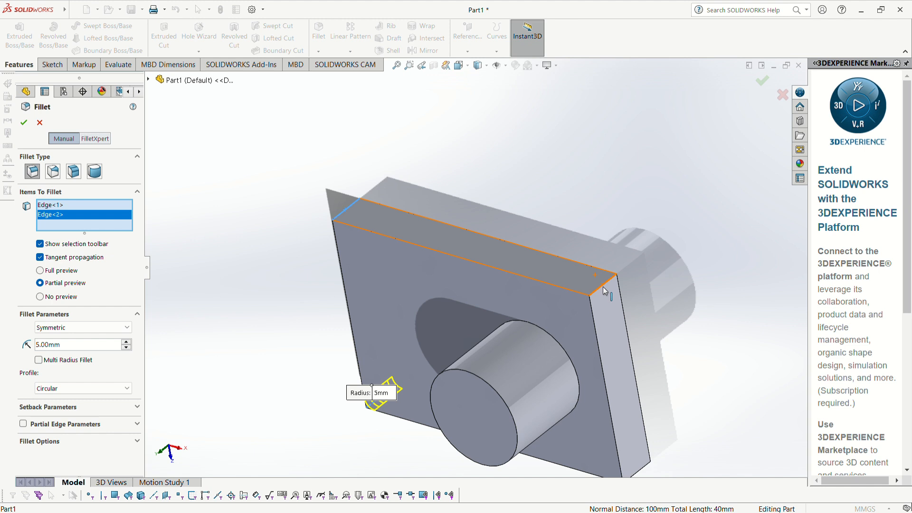
{"action": "left_click", "coordinate": [602, 287]}
{"action": "middle_click_drag", "start_coordinate": [594, 347], "coordinate": [576, 199]}
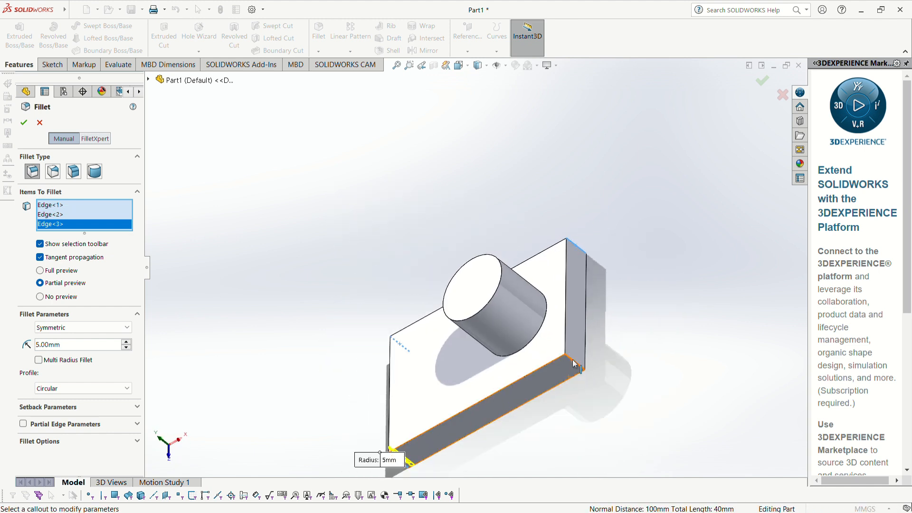
{"action": "left_click", "coordinate": [577, 365]}
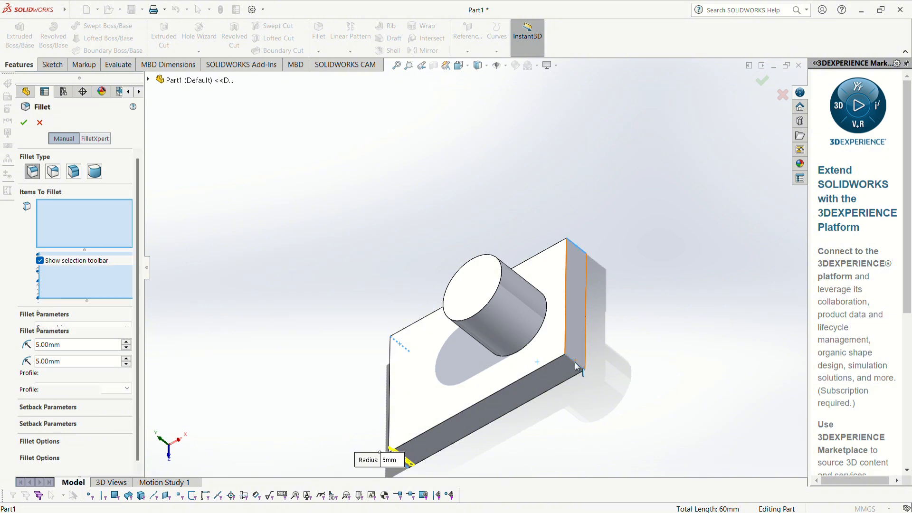
- Include the cylinder's top circular edge in the fillet and apply the 5 mm fillet to all selected edges
{"action": "left_click", "coordinate": [482, 311]}
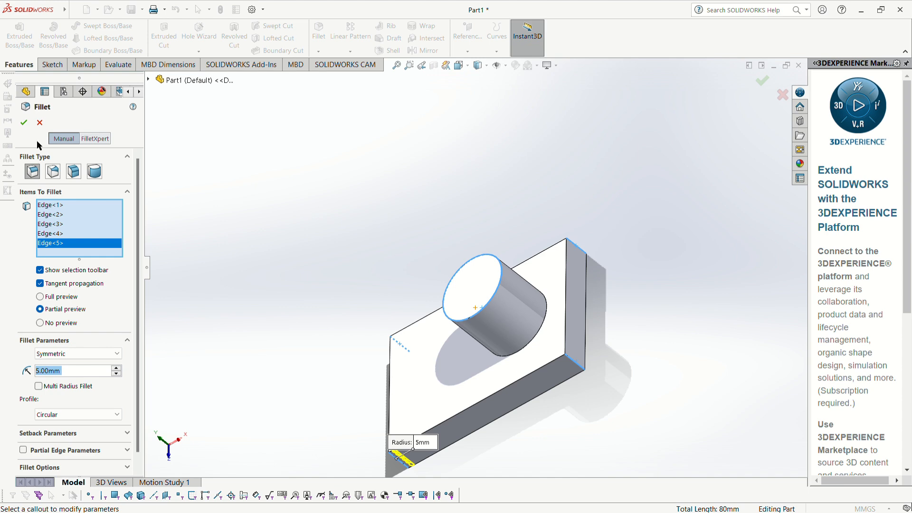
{"action": "left_click", "coordinate": [24, 123]}
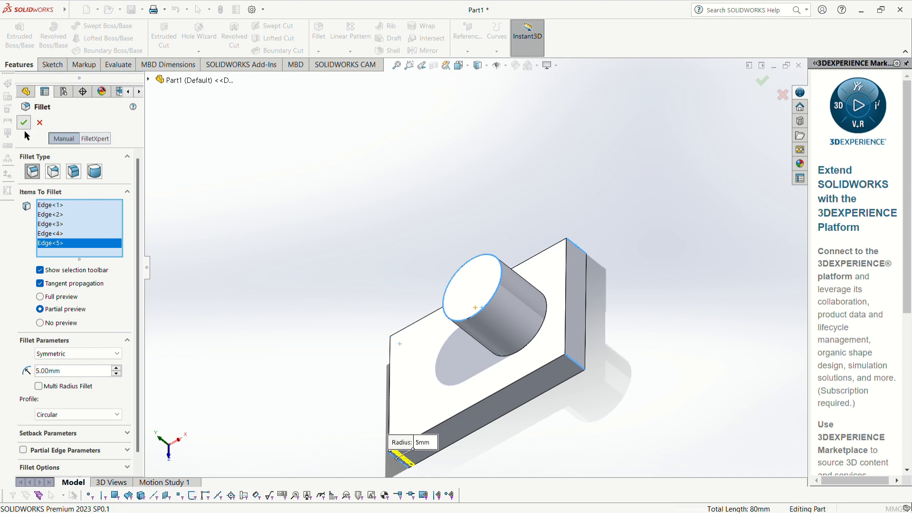
{"action": "middle_click_drag", "start_coordinate": [512, 403], "coordinate": [483, 412]}
{"action": "middle_click_drag", "start_coordinate": [489, 404], "coordinate": [591, 301]}
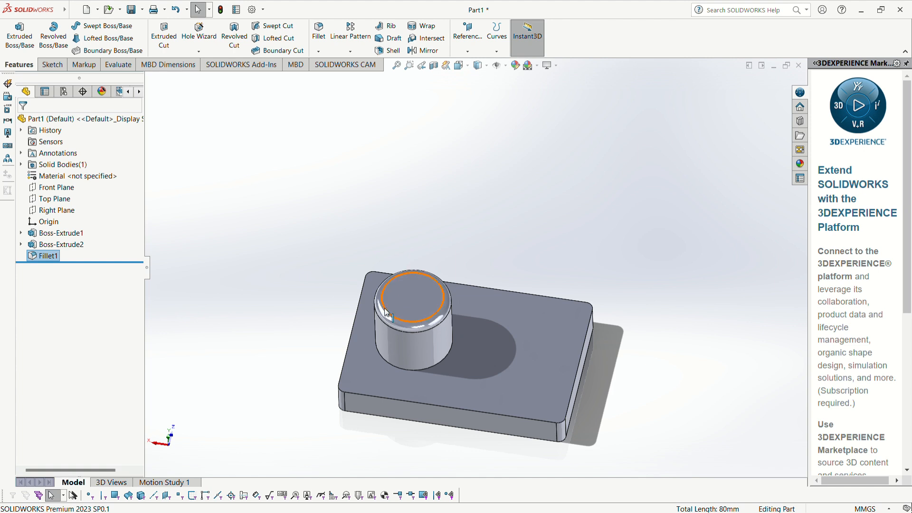
- Sketch a circle of about 13.9 mm radius on the cylinder's top face, centred on the cylinder's axis
{"action": "left_click", "coordinate": [426, 298]}
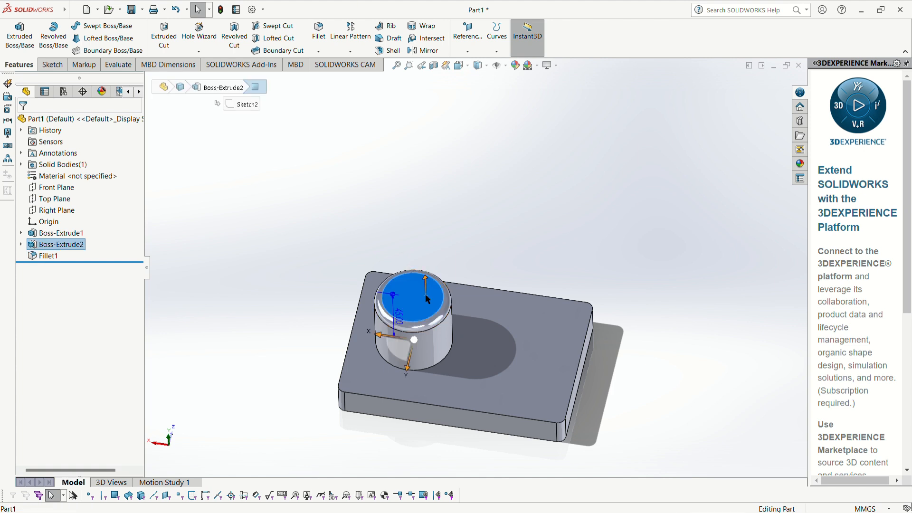
{"action": "left_click", "coordinate": [482, 307]}
{"action": "left_click", "coordinate": [465, 241]}
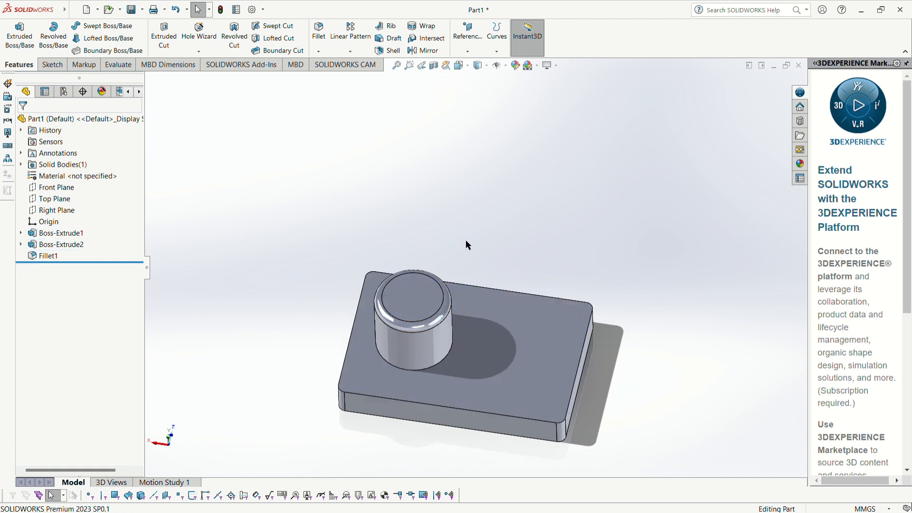
{"action": "left_click", "coordinate": [415, 295]}
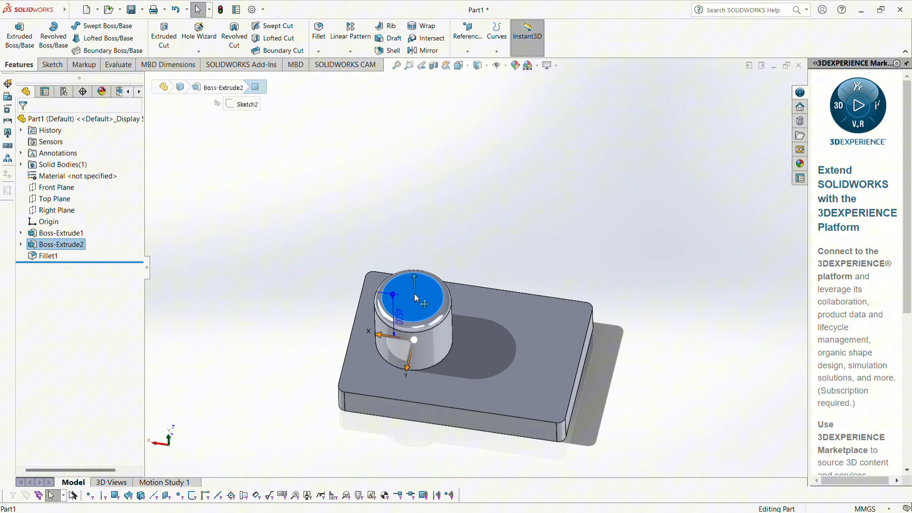
{"action": "left_click", "coordinate": [498, 263]}
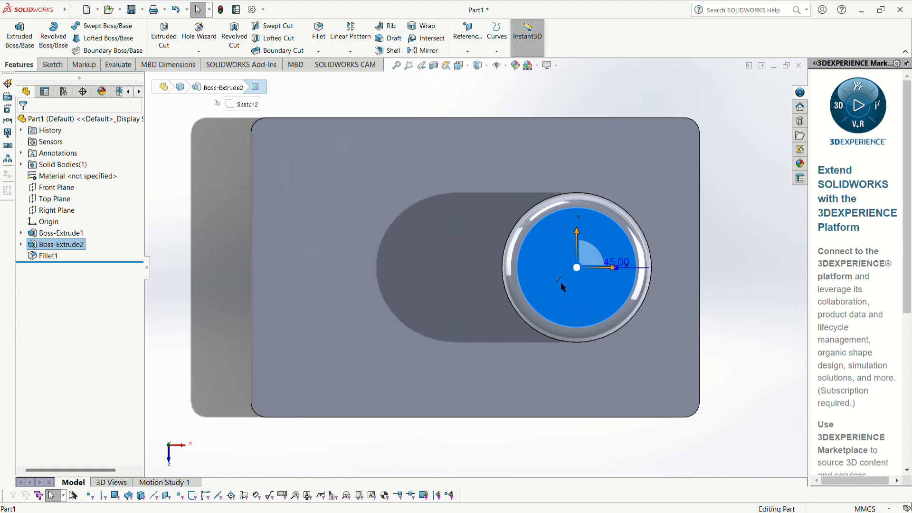
{"action": "left_click", "coordinate": [600, 263]}
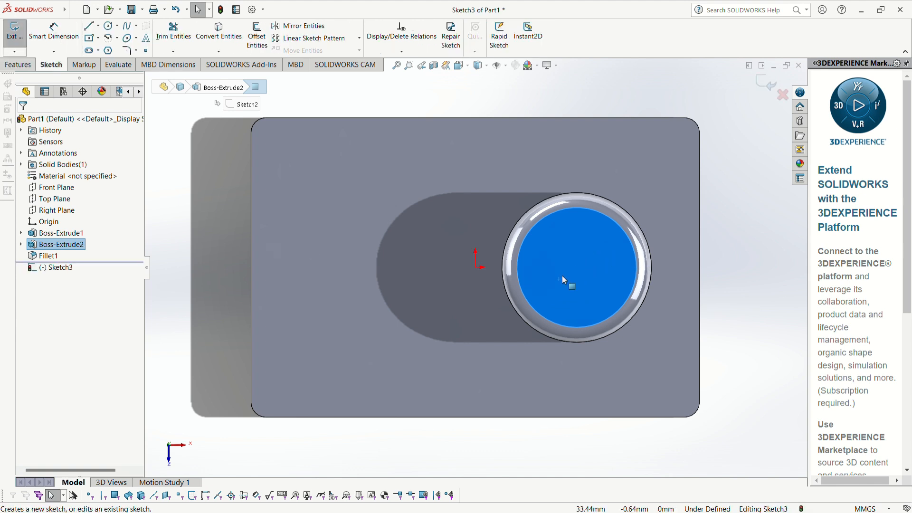
{"action": "left_click", "coordinate": [109, 27]}
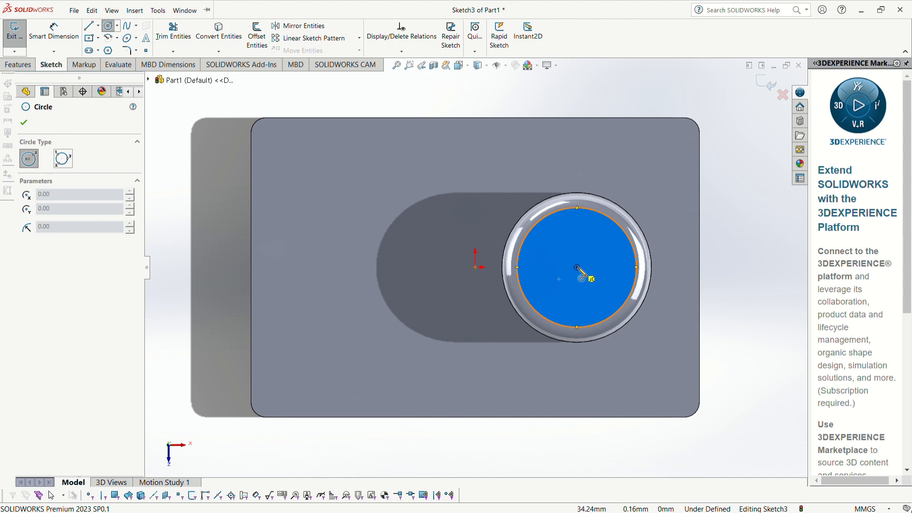
{"action": "left_click", "coordinate": [577, 267]}
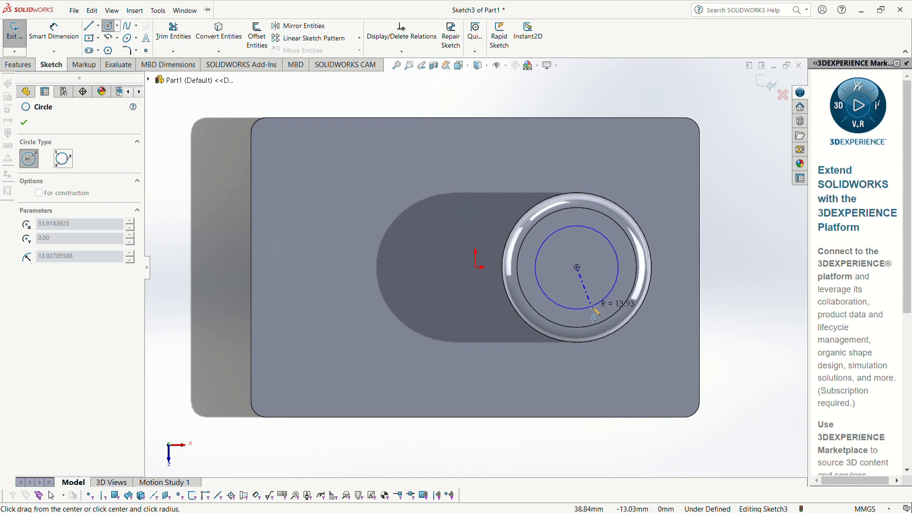
{"action": "left_click", "coordinate": [595, 313]}
- Dimension the new circle's diameter as 25 mm, and delete that dimension from the sketch
{"action": "left_click", "coordinate": [53, 33]}
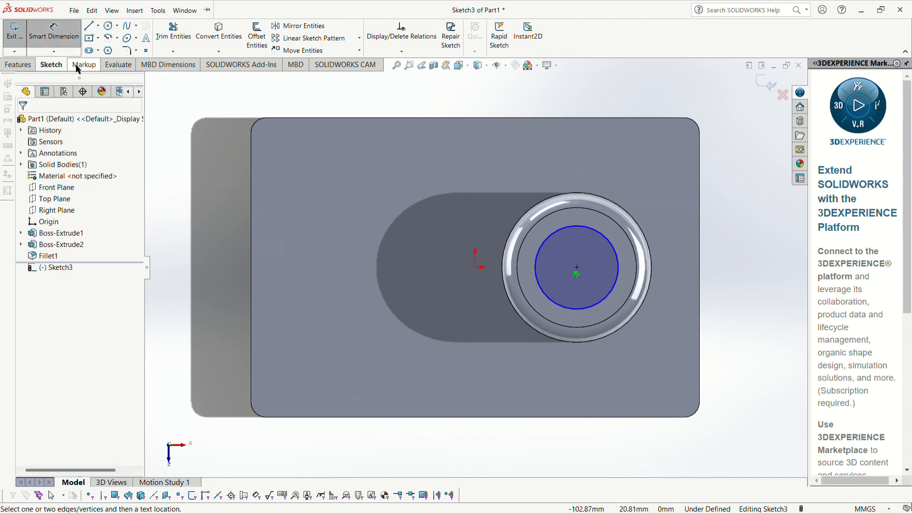
{"action": "left_click", "coordinate": [554, 243]}
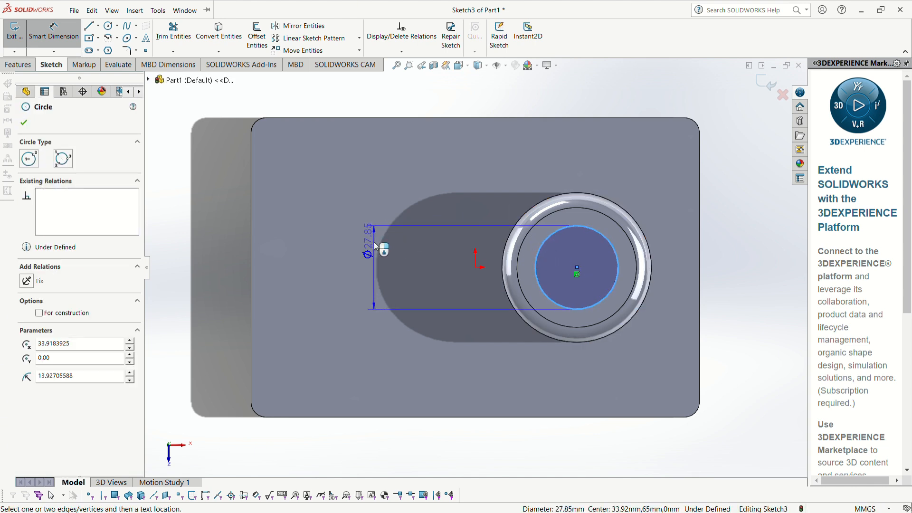
{"action": "left_click", "coordinate": [374, 241]}
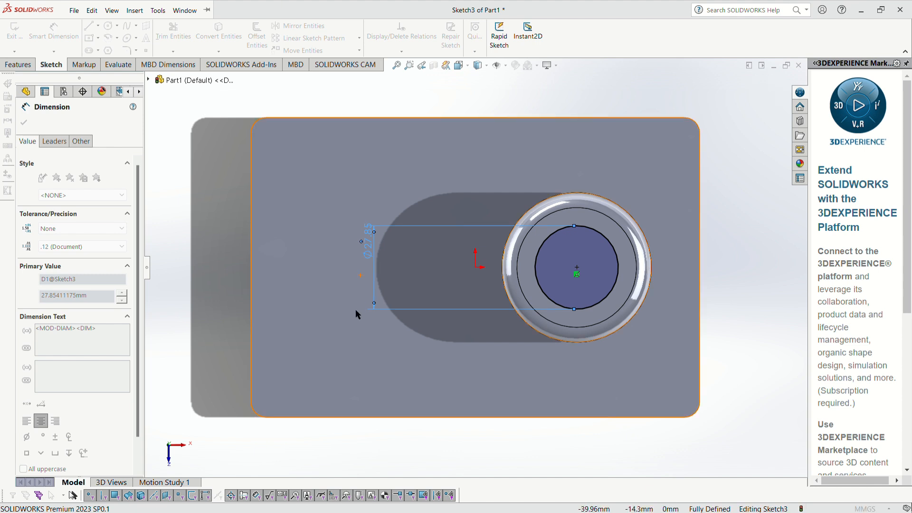
{"action": "type", "text": "25"}
{"action": "key", "text": "Return"}
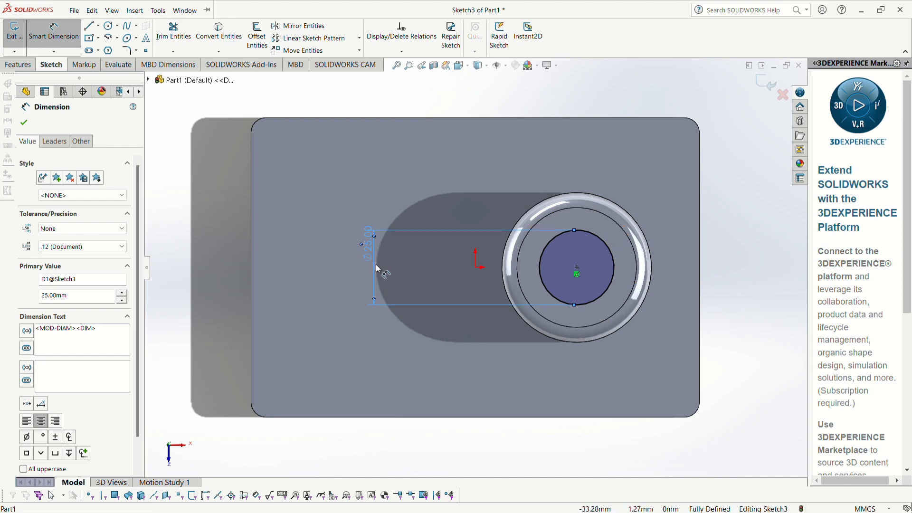
{"action": "key", "text": "Delete"}
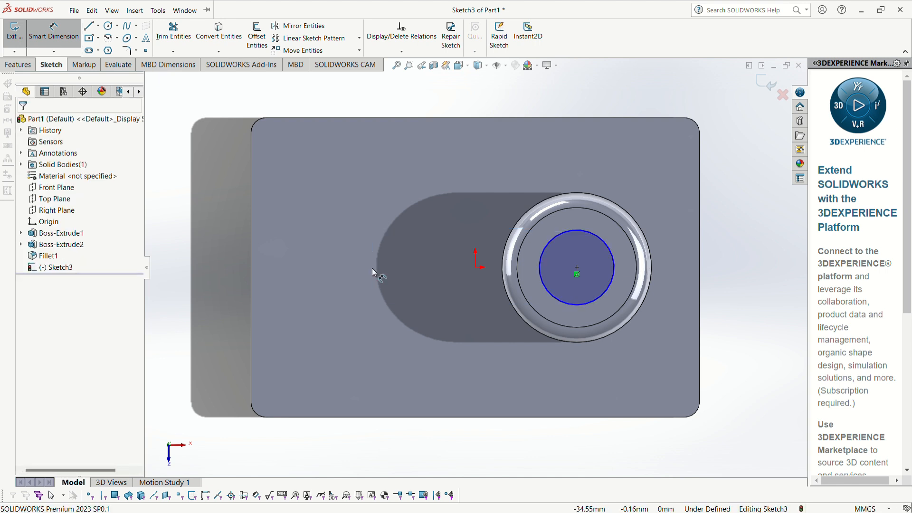
- Delete the small circle and sketch a 20 mm radius circle centred on the cylinder's axis, coinciding with the top face's edge
{"action": "left_click", "coordinate": [541, 260]}
{"action": "key", "text": "Delete"}
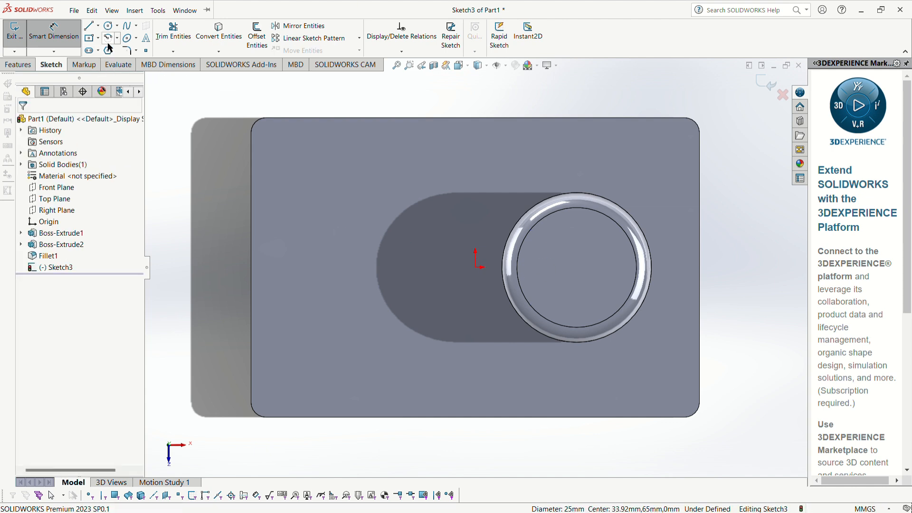
{"action": "left_click", "coordinate": [108, 25]}
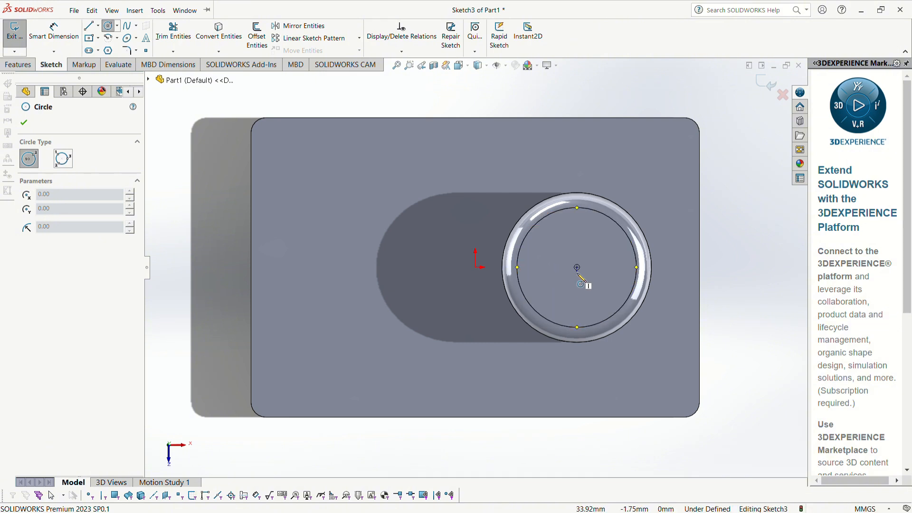
{"action": "left_click", "coordinate": [577, 267]}
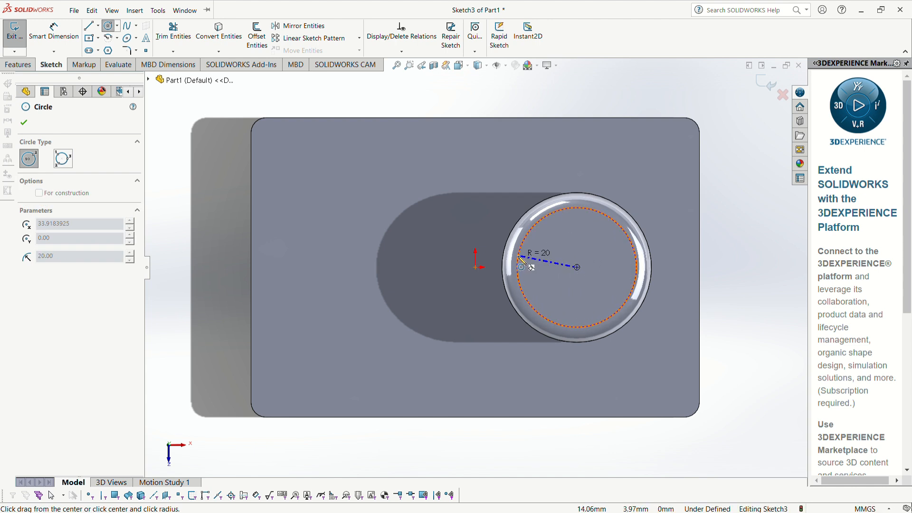
{"action": "left_click", "coordinate": [521, 260]}
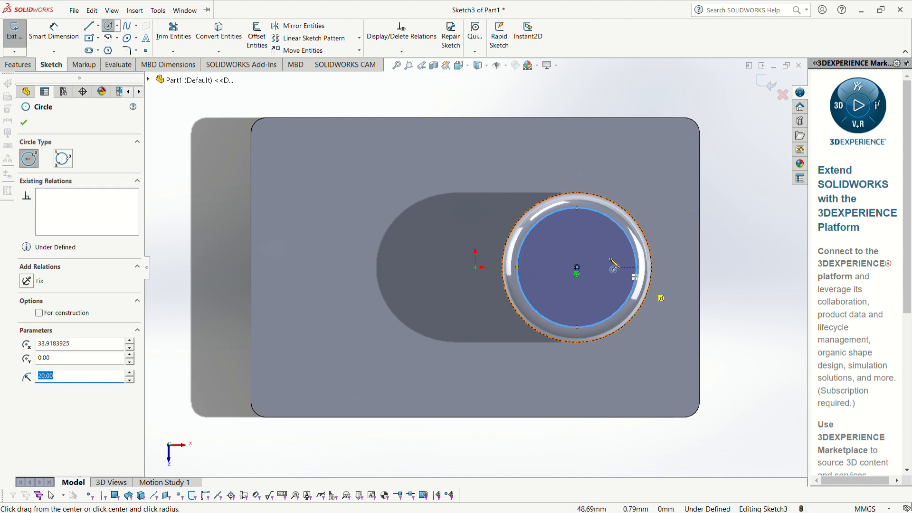
{"action": "left_click", "coordinate": [26, 124]}
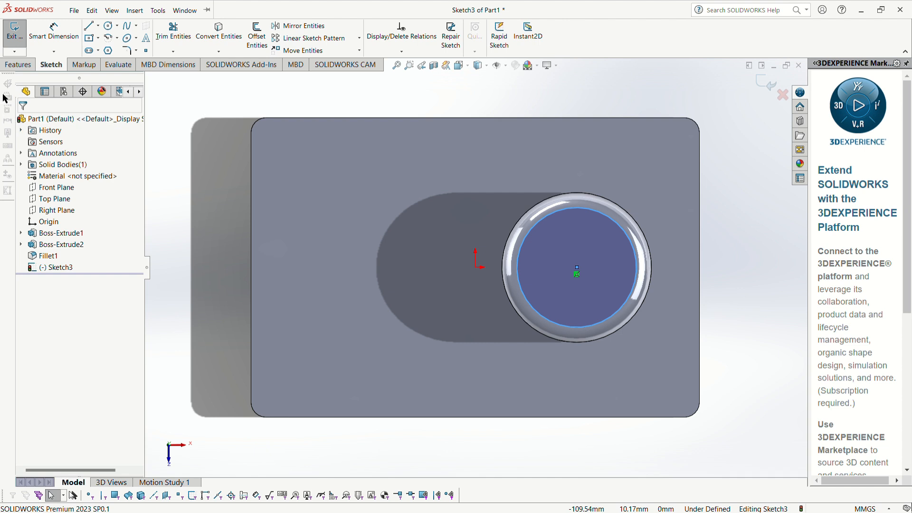
- Cut-extrude the 20 mm radius circle Through All, down through the cylinder and the base block
{"action": "left_click", "coordinate": [21, 65]}
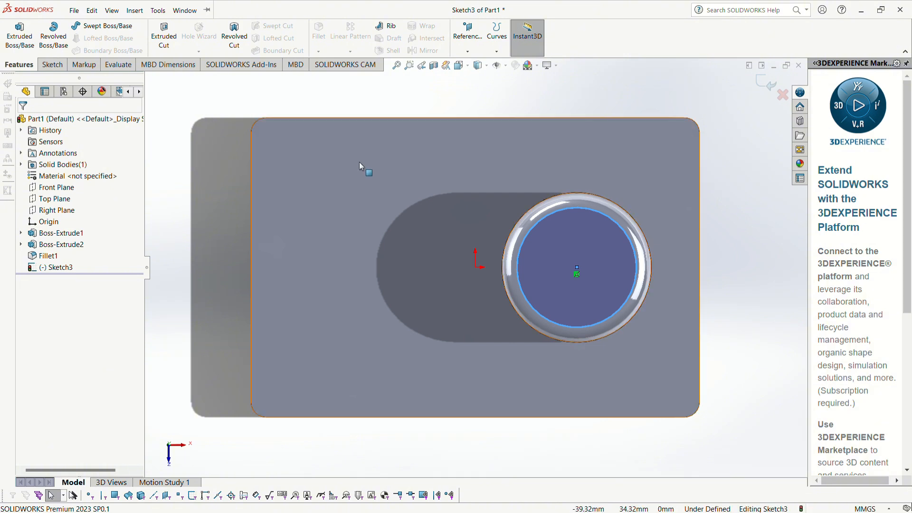
{"action": "middle_click_drag", "start_coordinate": [562, 304], "coordinate": [583, 199]}
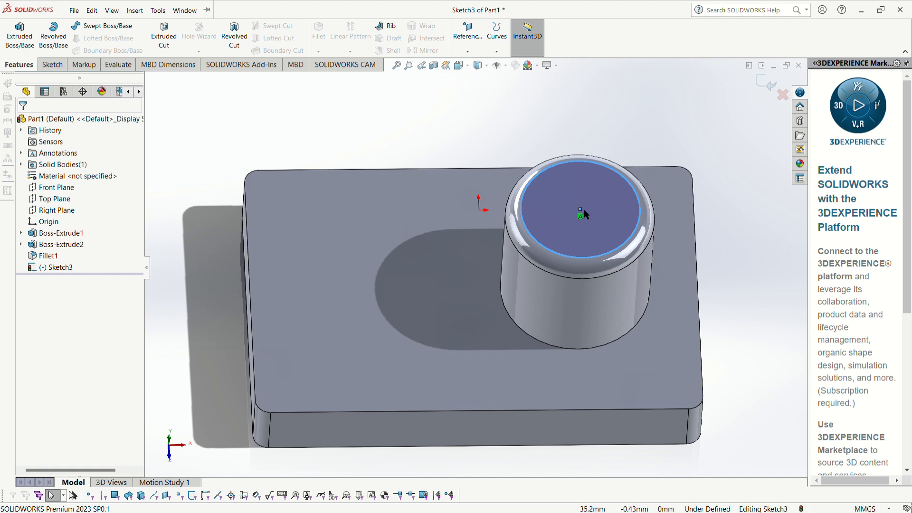
{"action": "left_click", "coordinate": [162, 42]}
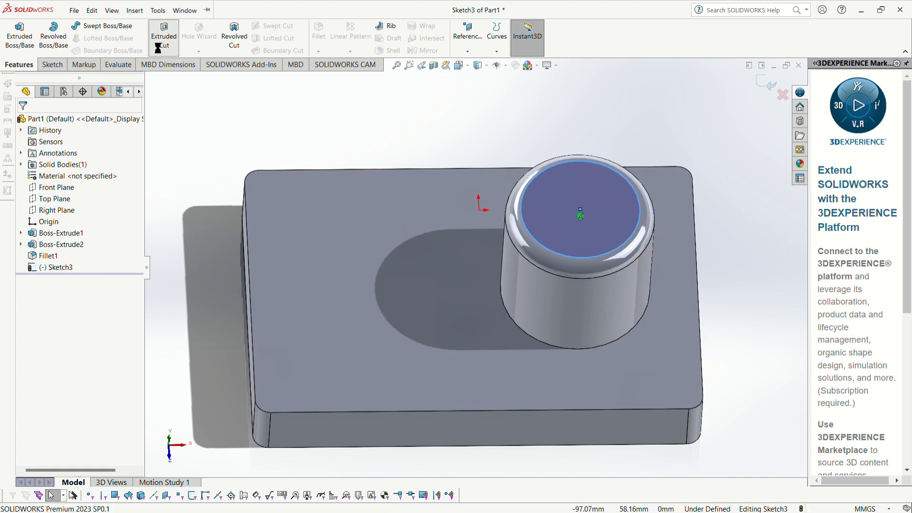
{"action": "middle_click_drag", "start_coordinate": [763, 290], "coordinate": [667, 322]}
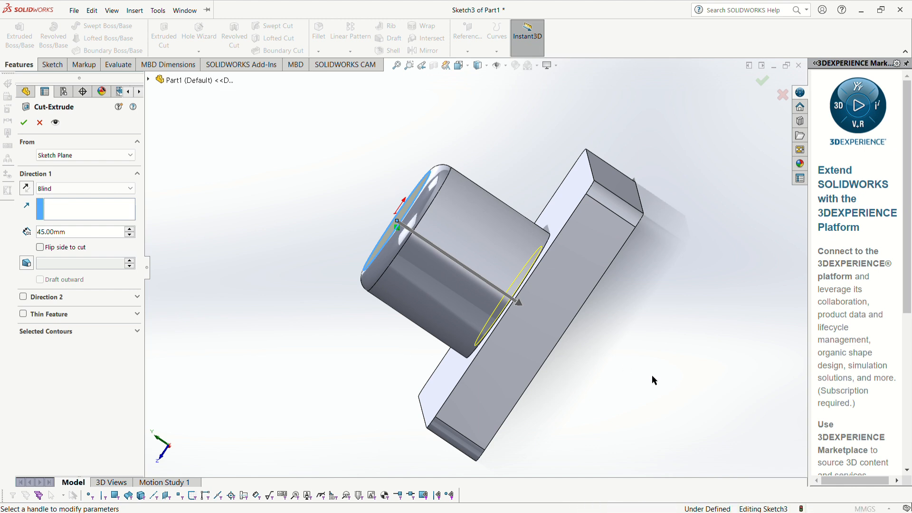
{"action": "left_click", "coordinate": [104, 210]}
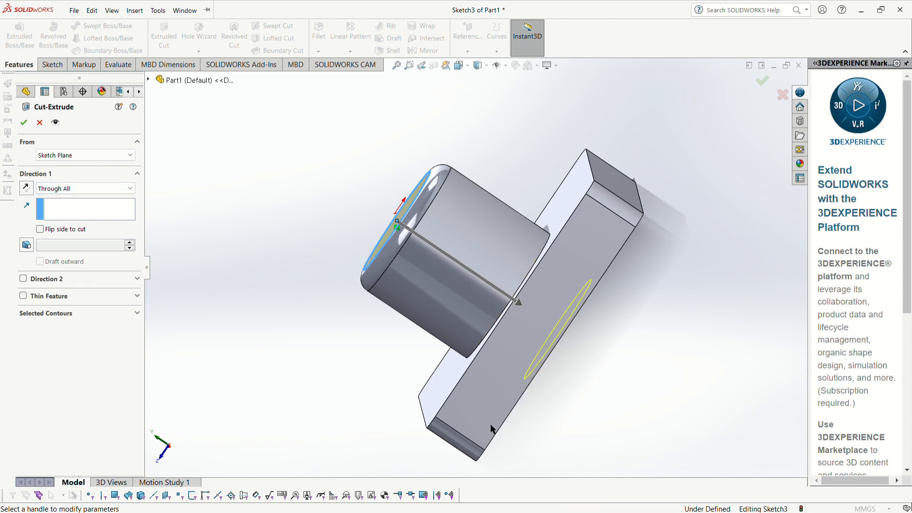
{"action": "middle_click_drag", "start_coordinate": [491, 429], "coordinate": [600, 420]}
{"action": "left_click", "coordinate": [23, 123]}
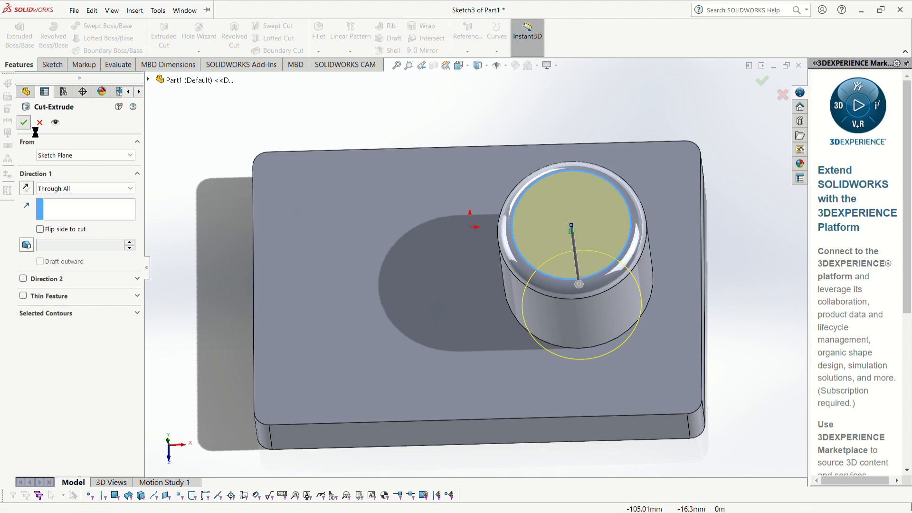
- Fillet the edge where the cylinder meets the block's top face with a symmetric 10 mm radius
{"action": "middle_click_drag", "start_coordinate": [563, 350], "coordinate": [334, 360]}
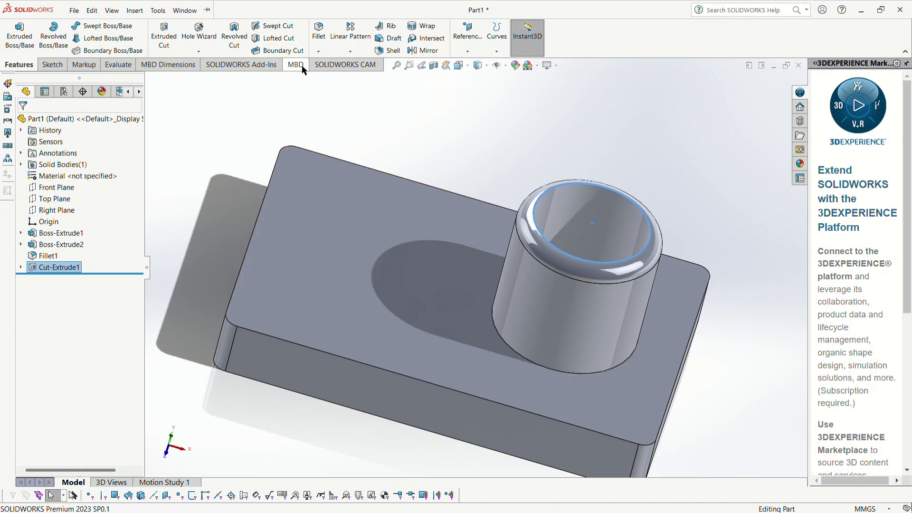
{"action": "left_click", "coordinate": [318, 33]}
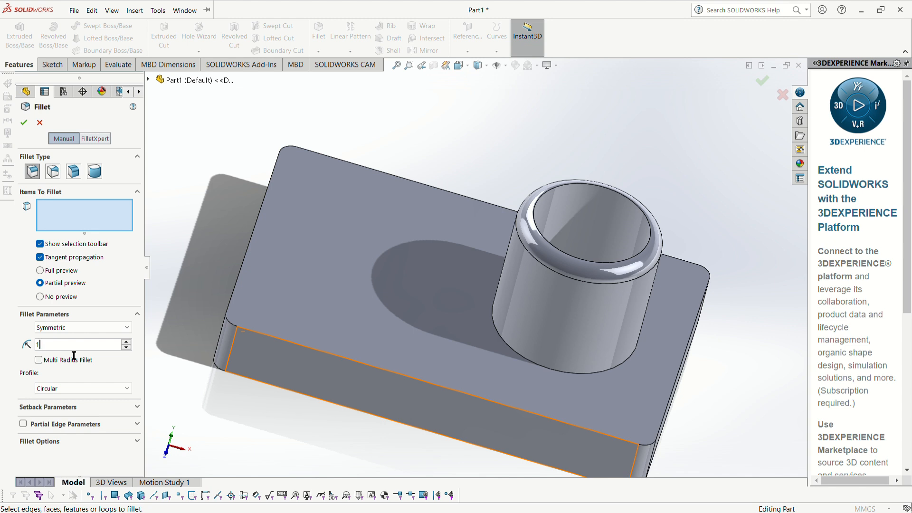
{"action": "type", "text": "0.00mm"}
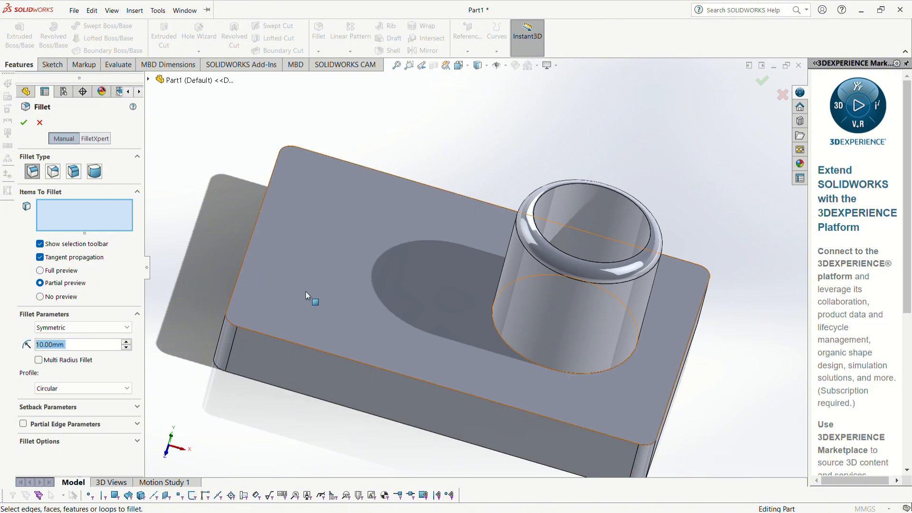
{"action": "left_click", "coordinate": [513, 351]}
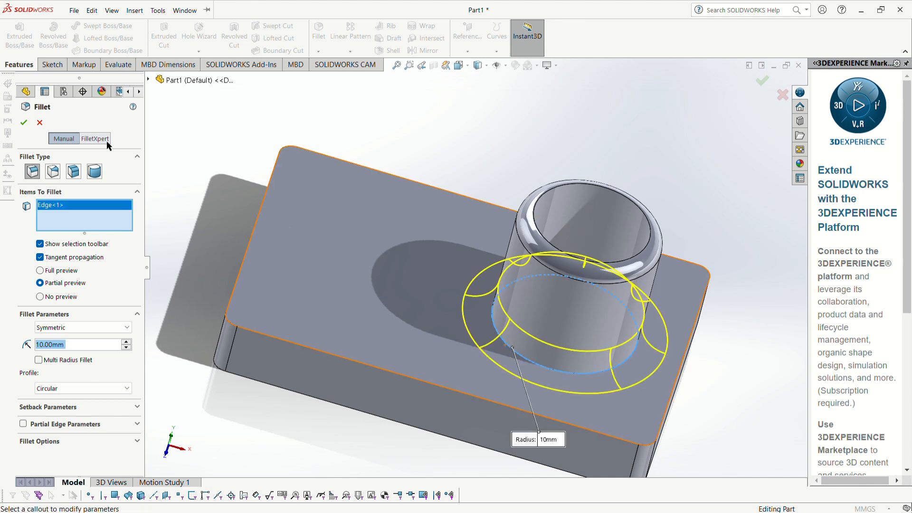
{"action": "left_click", "coordinate": [21, 124]}
{"action": "middle_click_drag", "start_coordinate": [332, 304], "coordinate": [465, 295]}
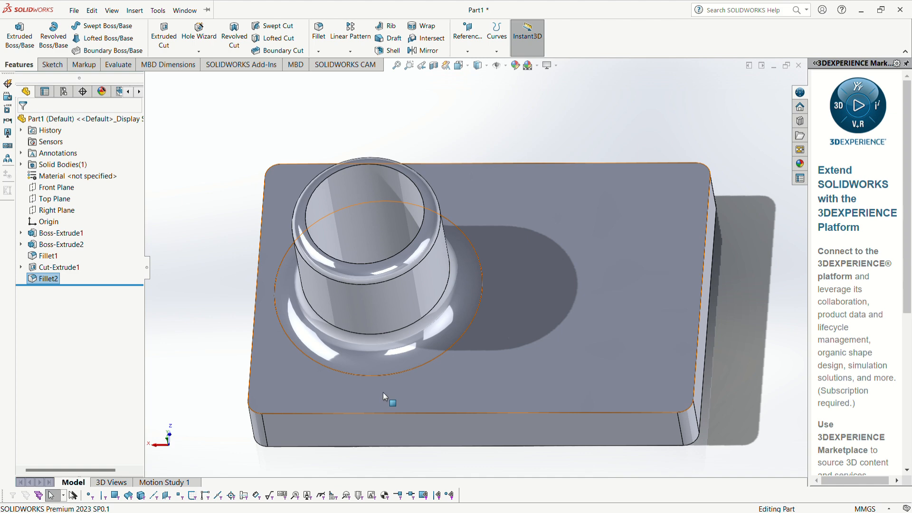
{"action": "middle_click_drag", "start_coordinate": [509, 354], "coordinate": [582, 380]}
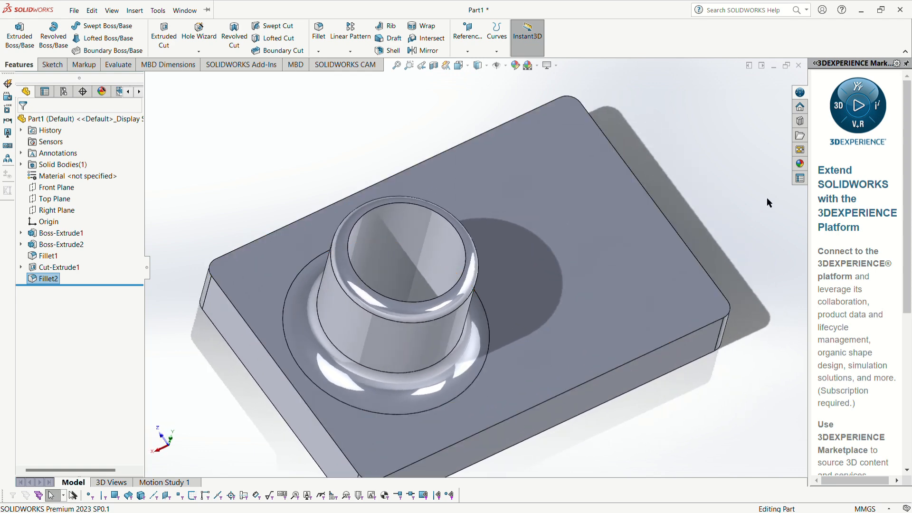